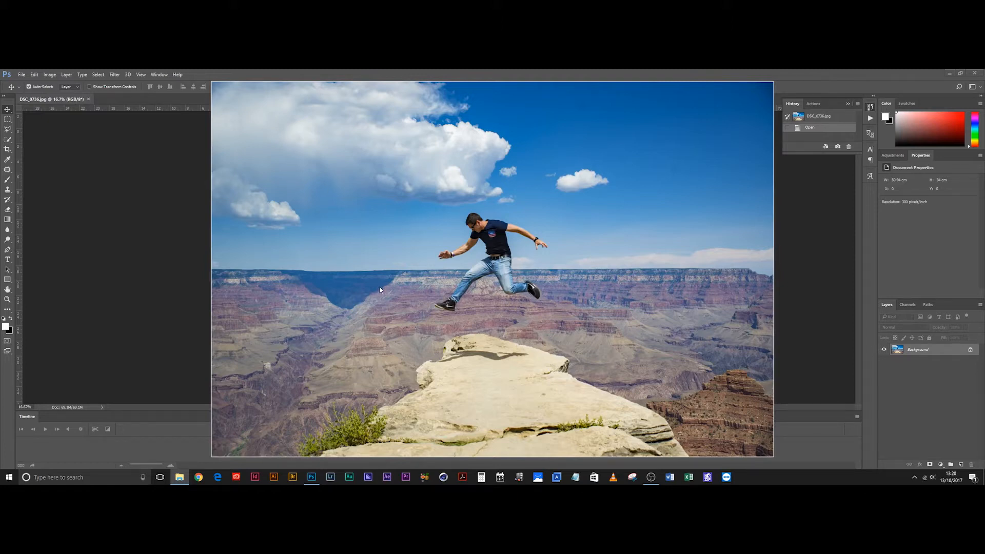
# Step: Preview the photo DSC_0736.jpg in the file browser and return to Photoshop
pyautogui.press('space')
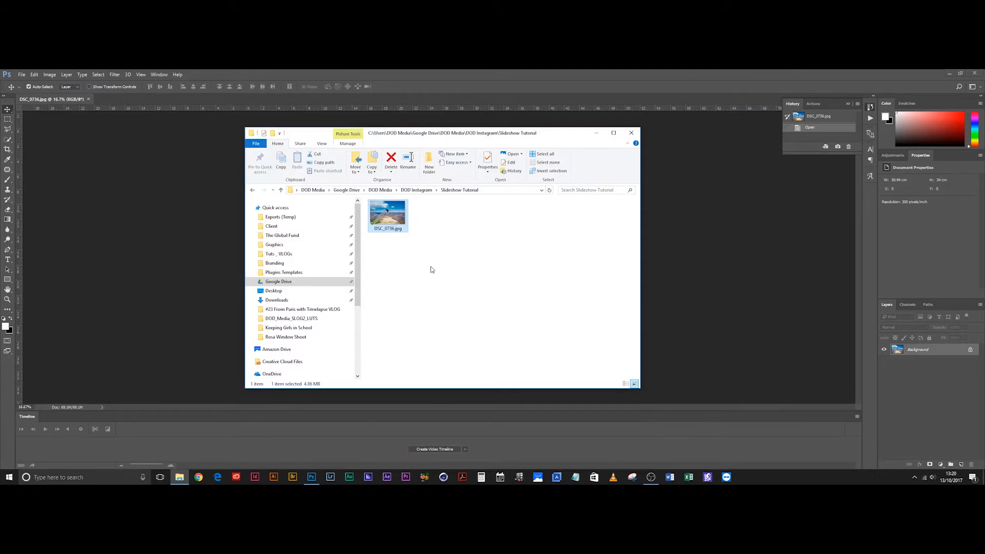
pyautogui.press('space')
pyautogui.click(437, 84)
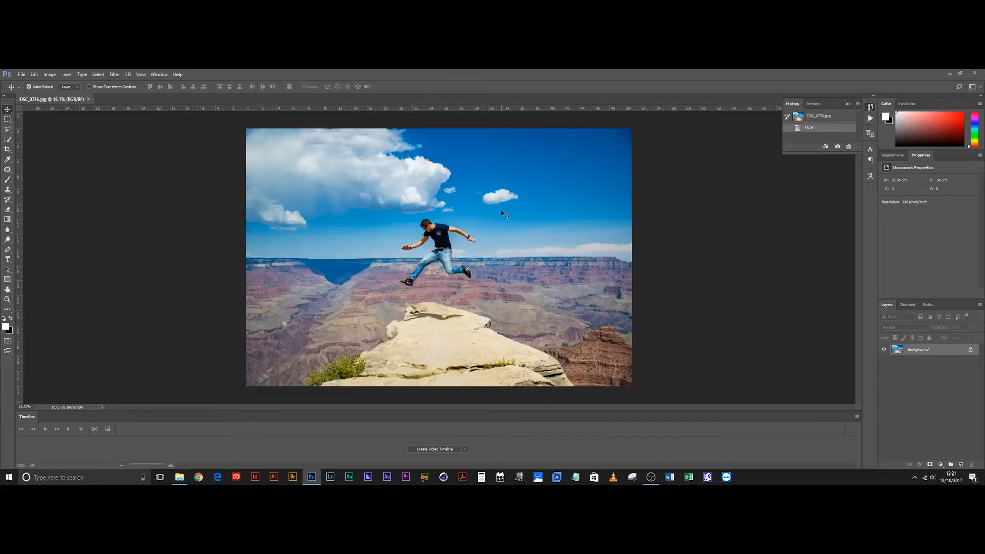
# Step: Toggle the rulers off and on twice, leaving them shown along the canvas edges
pyautogui.hotkey('ctrl', 'r')
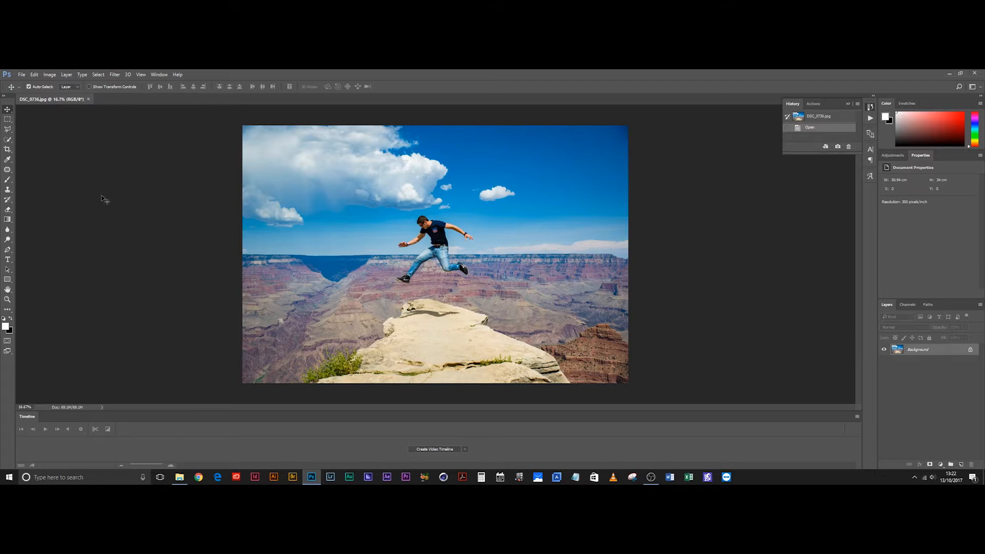
pyautogui.hotkey('ctrl', 'r')
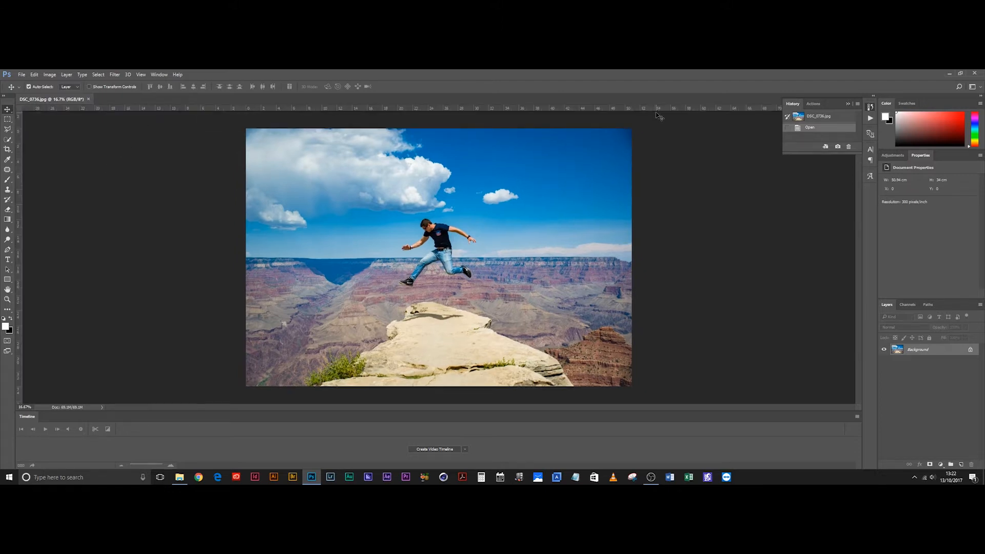
pyautogui.click(140, 74)
pyautogui.click(152, 217)
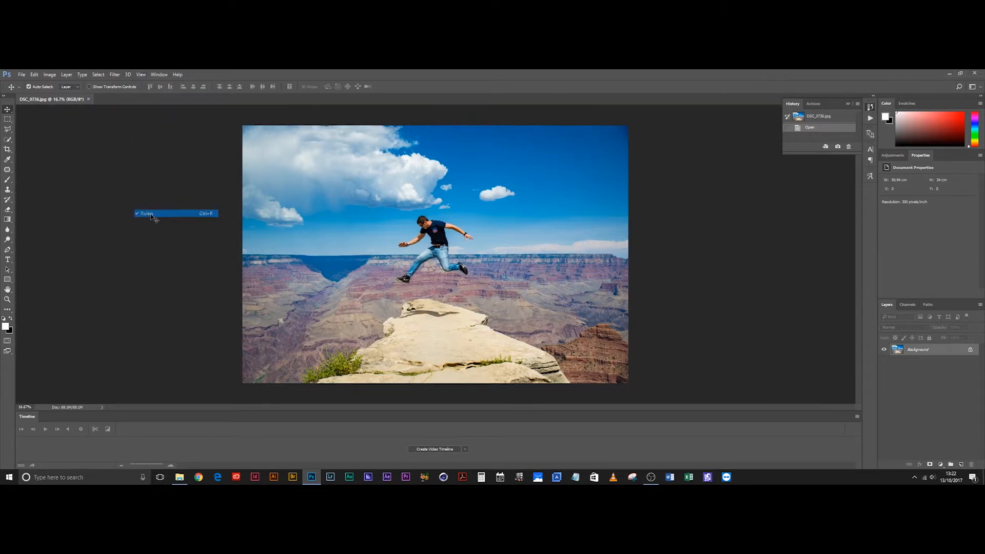
pyautogui.click(141, 75)
pyautogui.click(151, 212)
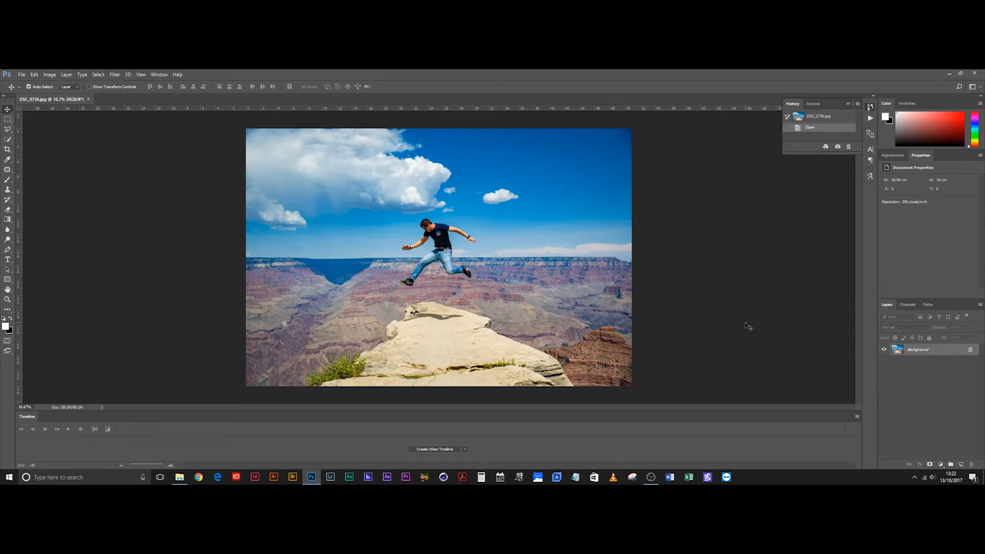
# Step: Place two vertical guides on the rule-of-thirds lines of an Original Ratio crop frame, and leave the Crop tool
pyautogui.press('c')
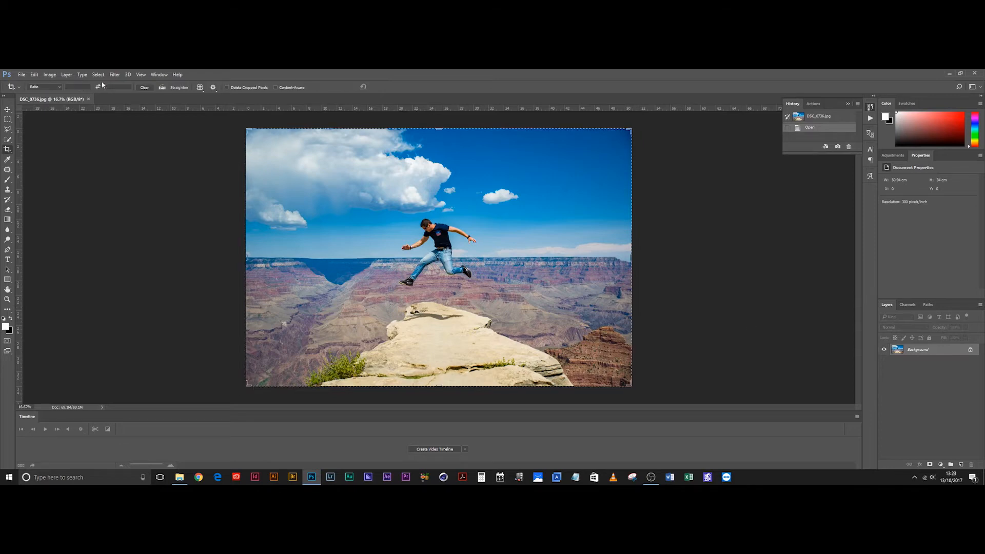
pyautogui.click(60, 87)
pyautogui.click(54, 109)
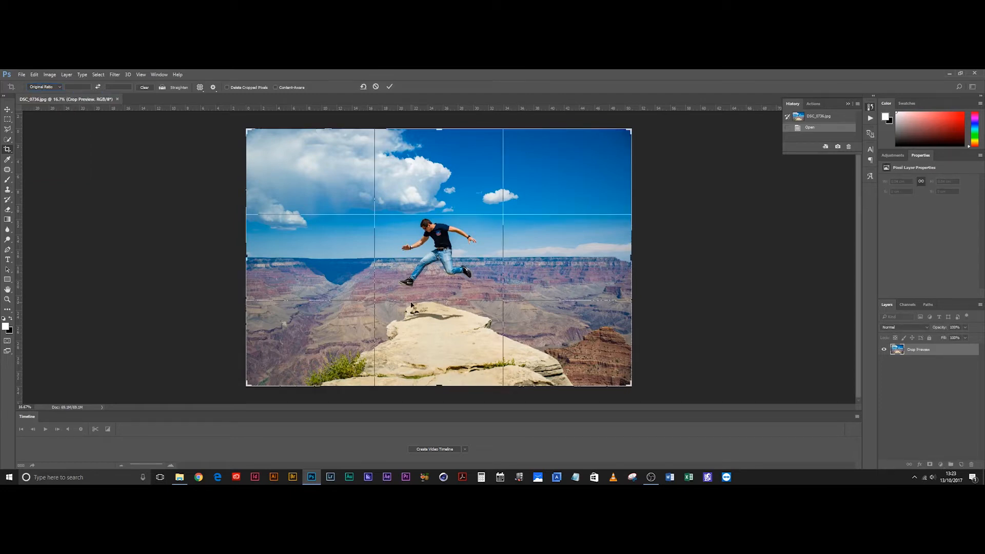
pyautogui.moveTo(17, 206); pyautogui.dragTo(375, 250)
pyautogui.moveTo(21, 241); pyautogui.dragTo(502, 290)
pyautogui.press('Return')
pyautogui.press('v')
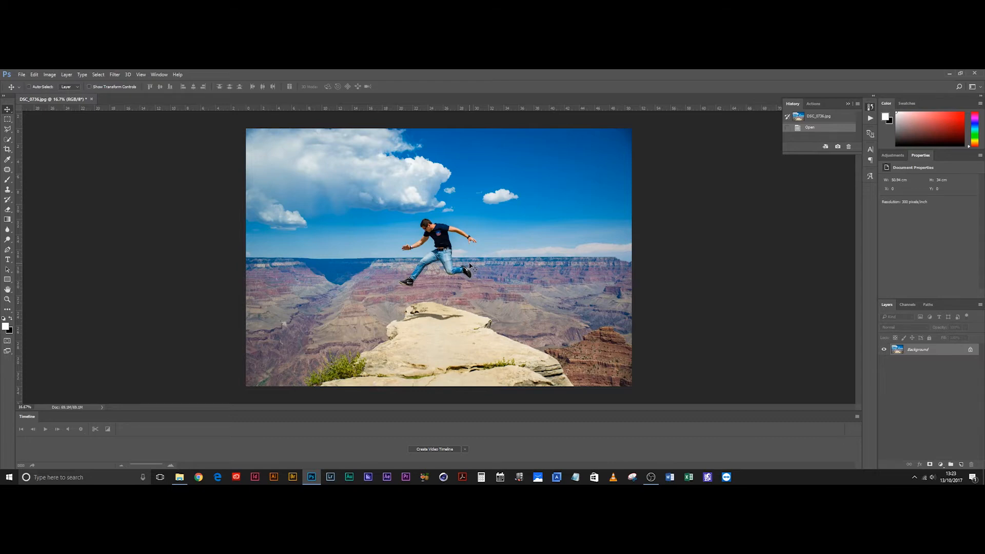
# Step: Hide the guides and show them again
pyautogui.click(141, 74)
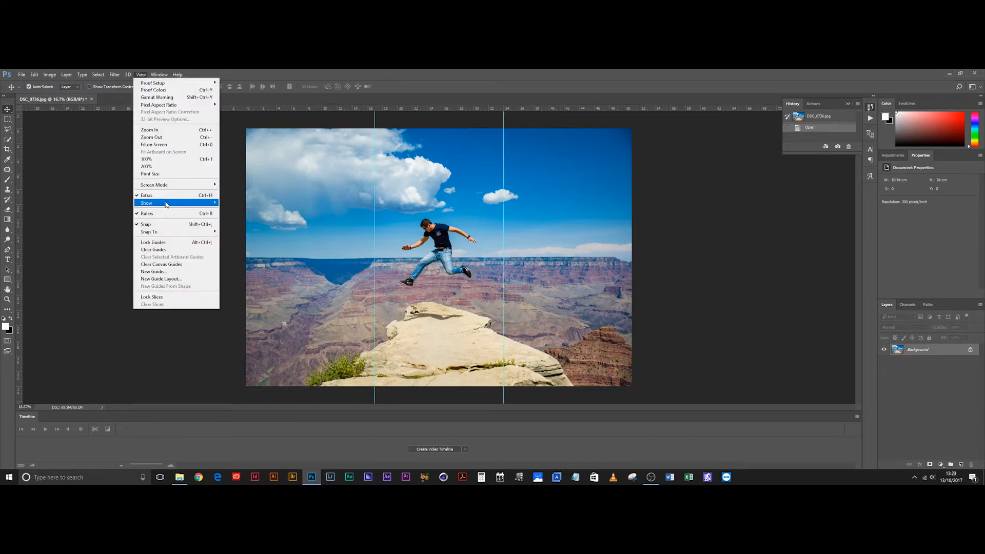
pyautogui.moveTo(167, 204)
pyautogui.click(244, 232)
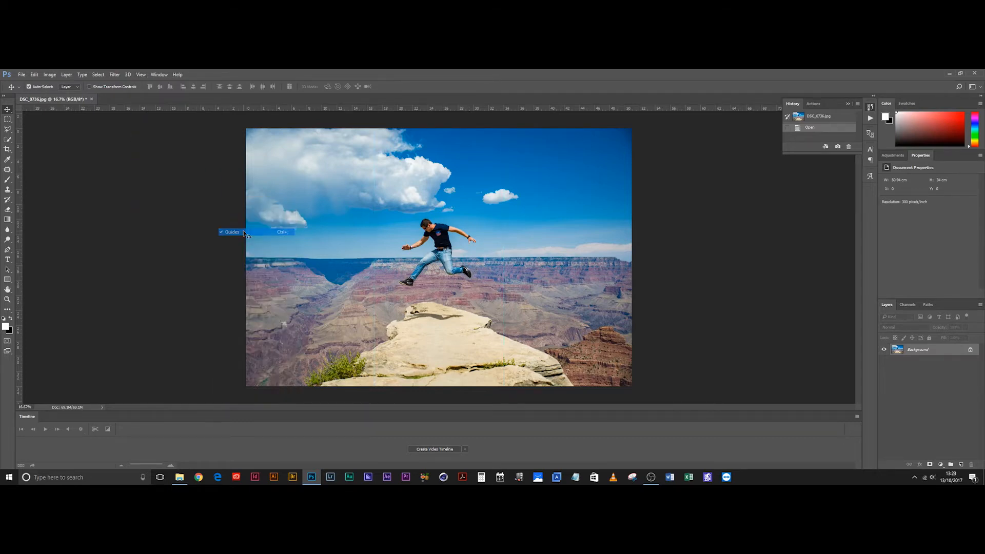
pyautogui.hotkey('ctrl', ';')
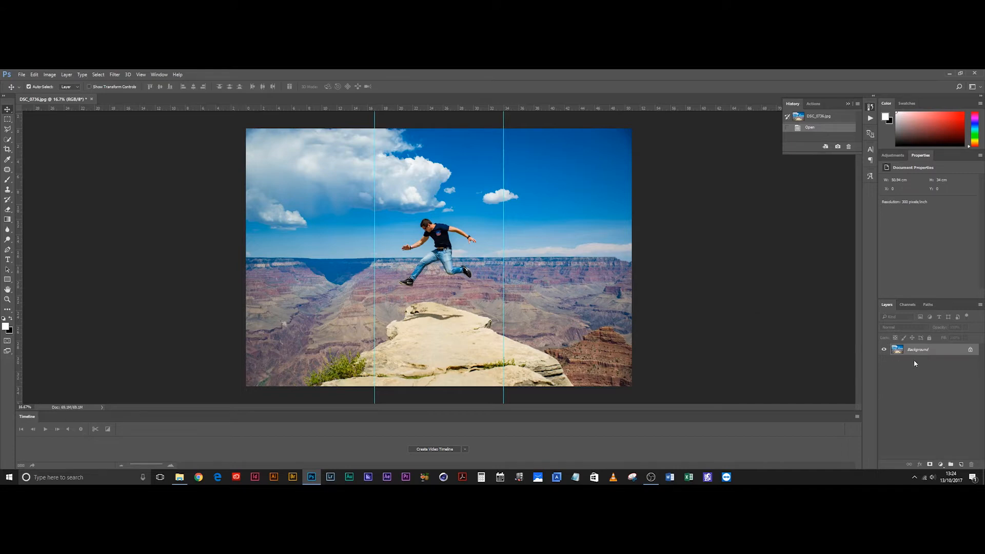
# Step: Duplicate the Background layer and fit a 1:1 (Square) crop frame to the photo's left third, centred vertically
pyautogui.hotkey('ctrl', 'j')
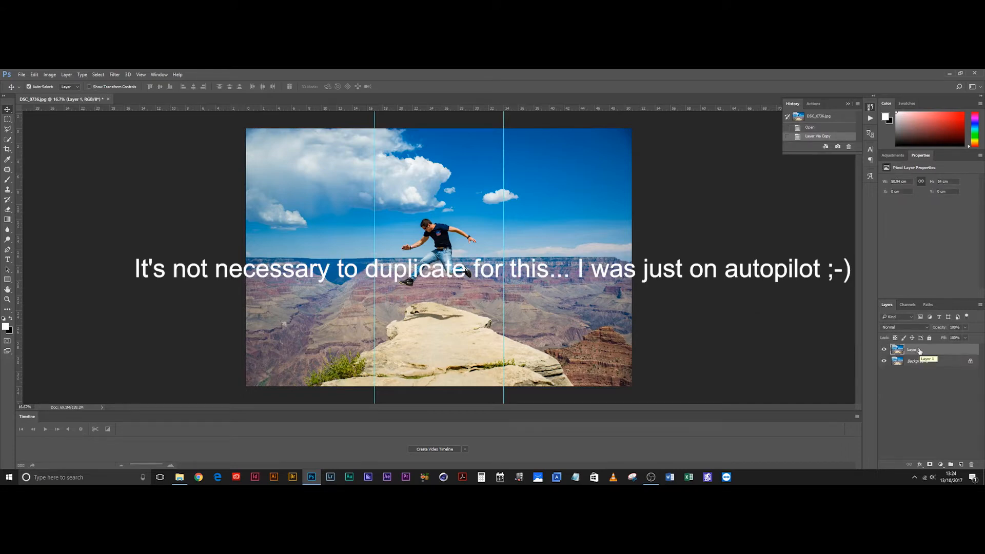
pyautogui.press('c')
pyautogui.click(46, 87)
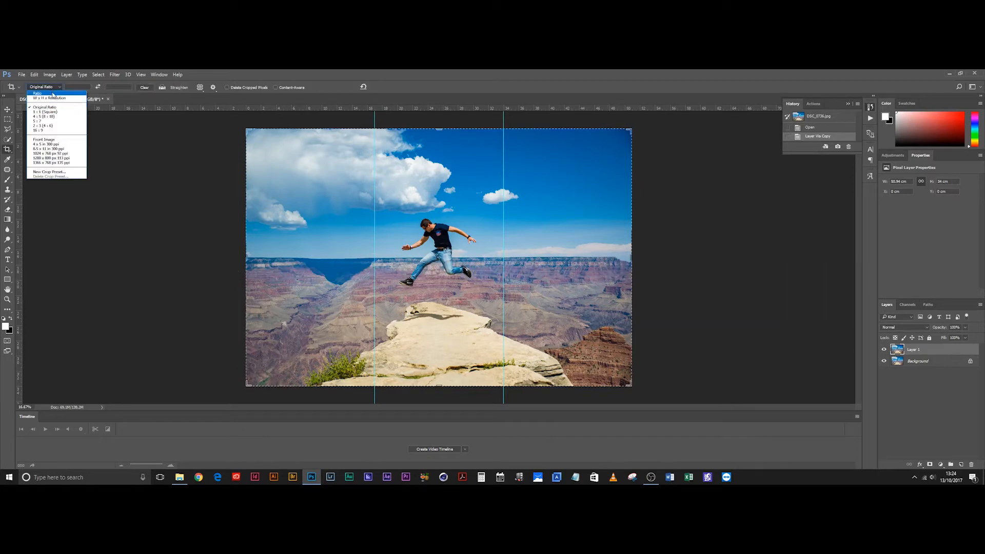
pyautogui.click(46, 112)
pyautogui.moveTo(494, 199); pyautogui.dragTo(562, 278)
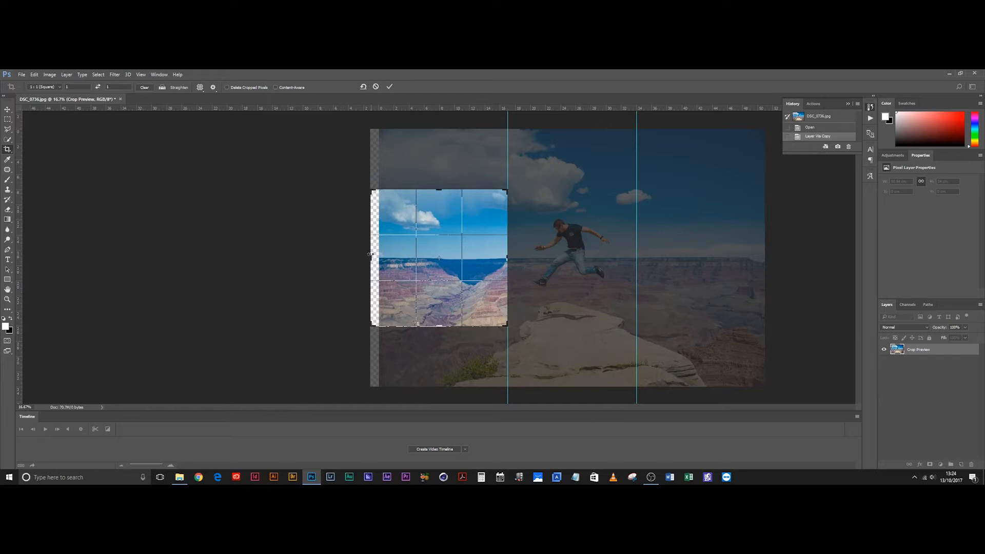
pyautogui.moveTo(374, 251); pyautogui.dragTo(375, 260)
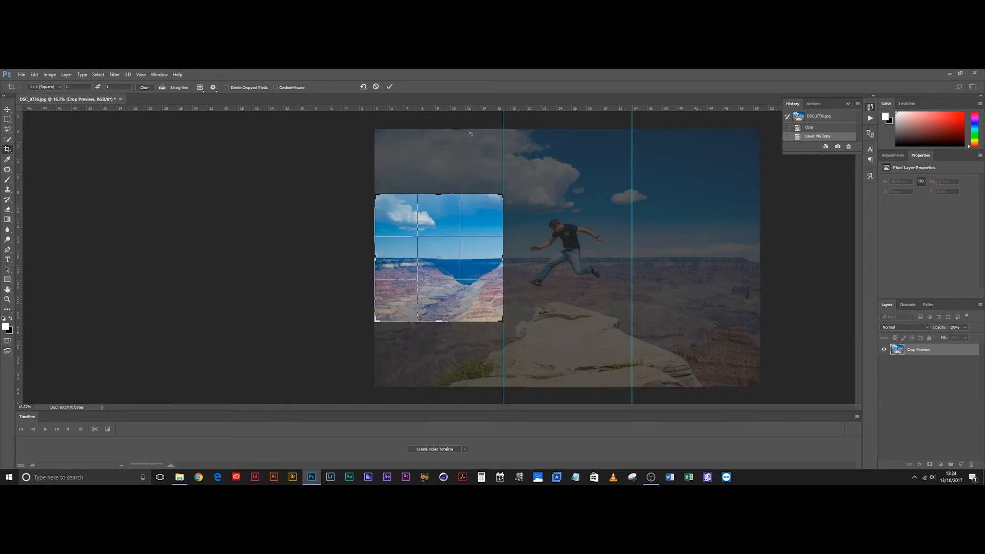
# Step: Place horizontal guides along the upper and lower edges of the square crop frame, and cancel the crop
pyautogui.moveTo(449, 111); pyautogui.dragTo(449, 193)
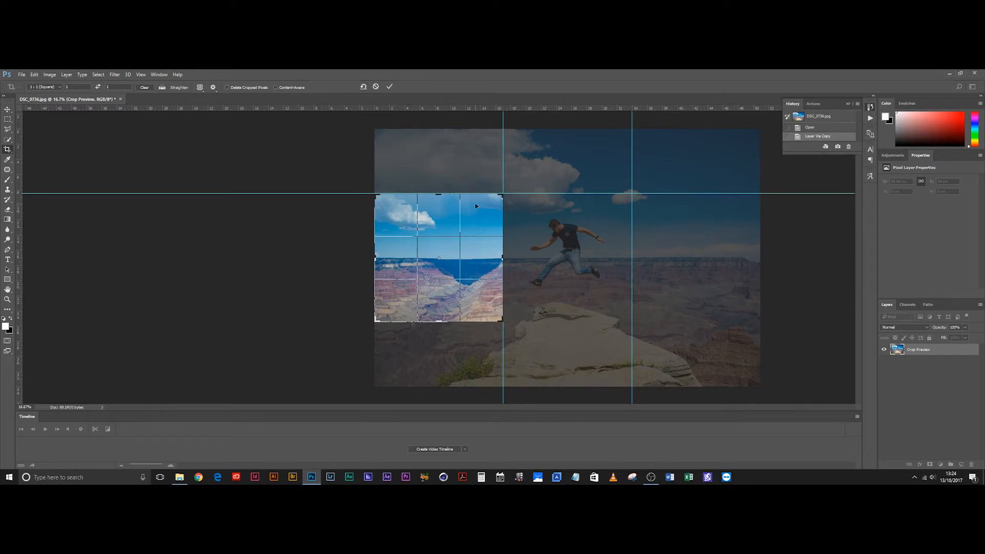
pyautogui.moveTo(451, 108); pyautogui.dragTo(441, 322)
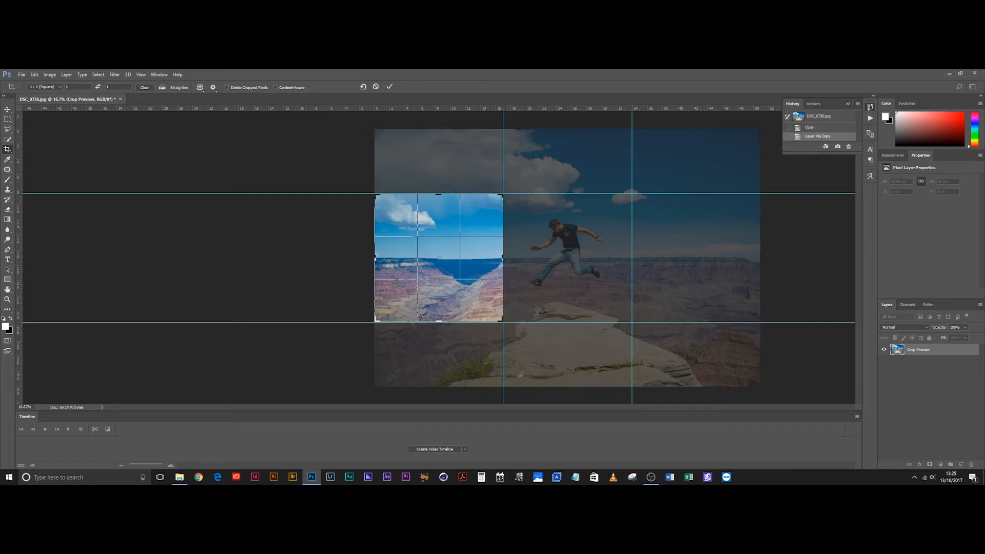
pyautogui.moveTo(476, 214); pyautogui.dragTo(344, 221)
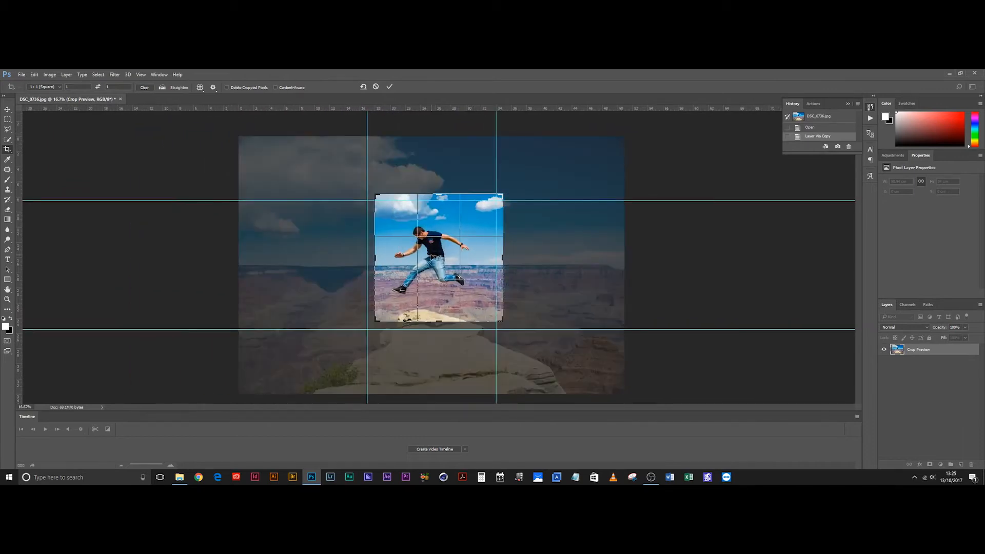
pyautogui.press('Escape')
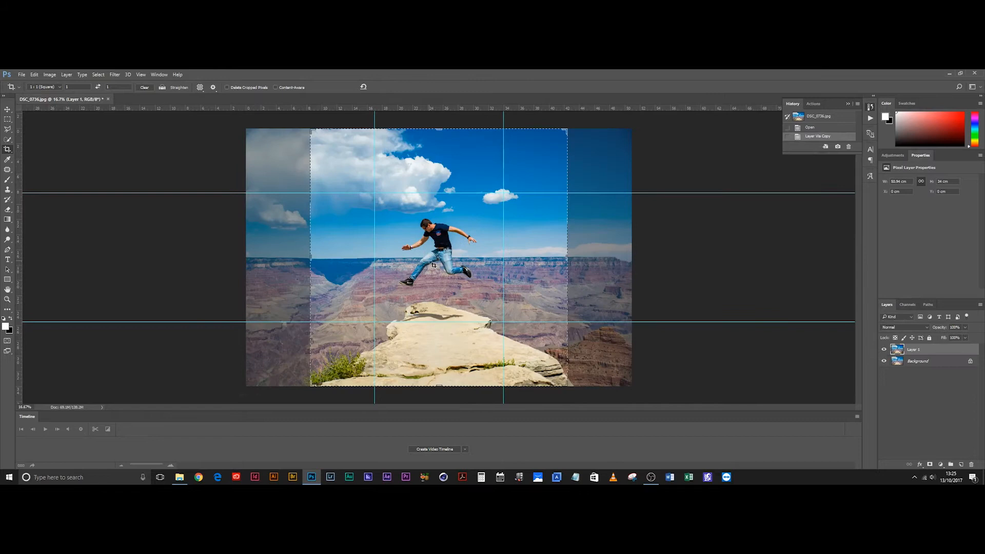
pyautogui.press('v')
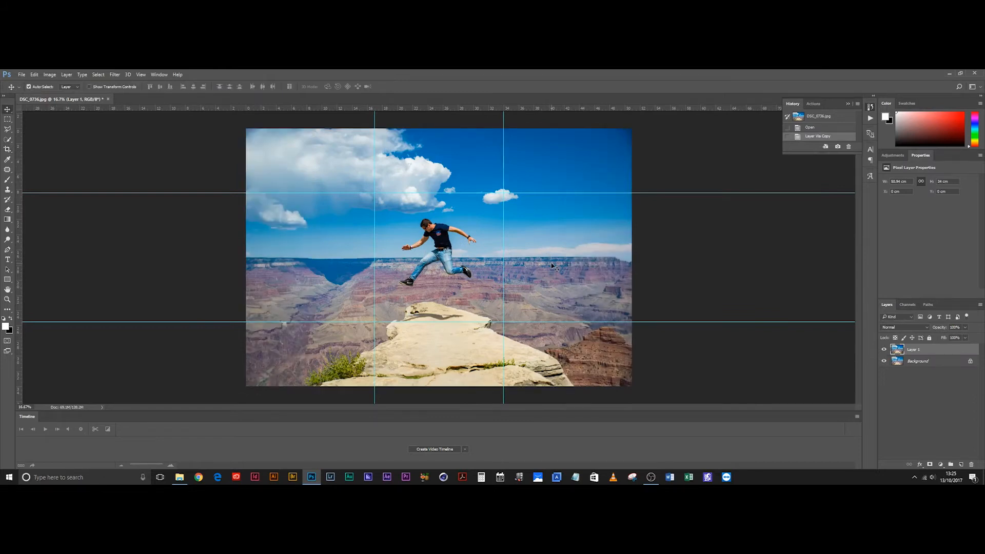
# Step: Select the left square between the guides with the Rectangular Marquee tool and copy it
pyautogui.click(8, 120)
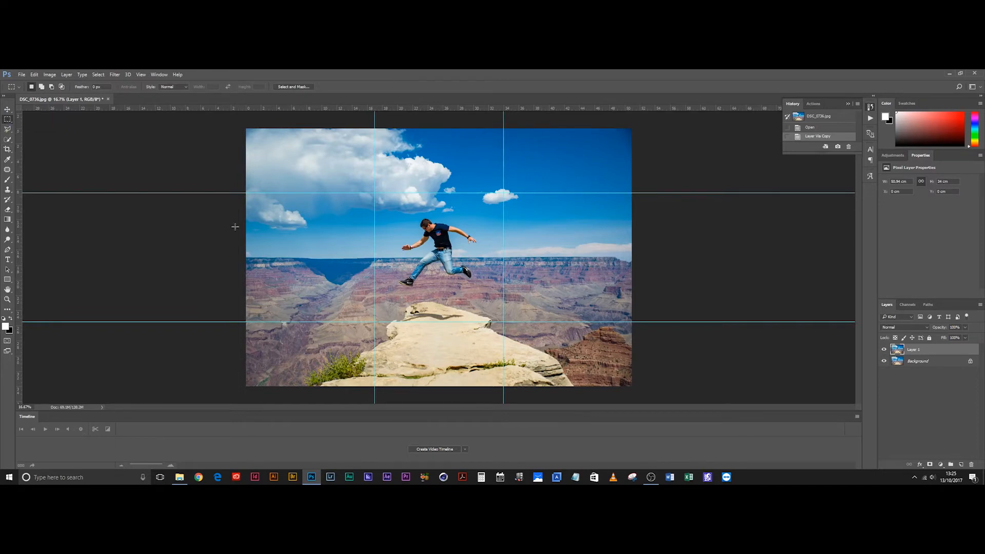
pyautogui.moveTo(246, 192); pyautogui.dragTo(373, 322)
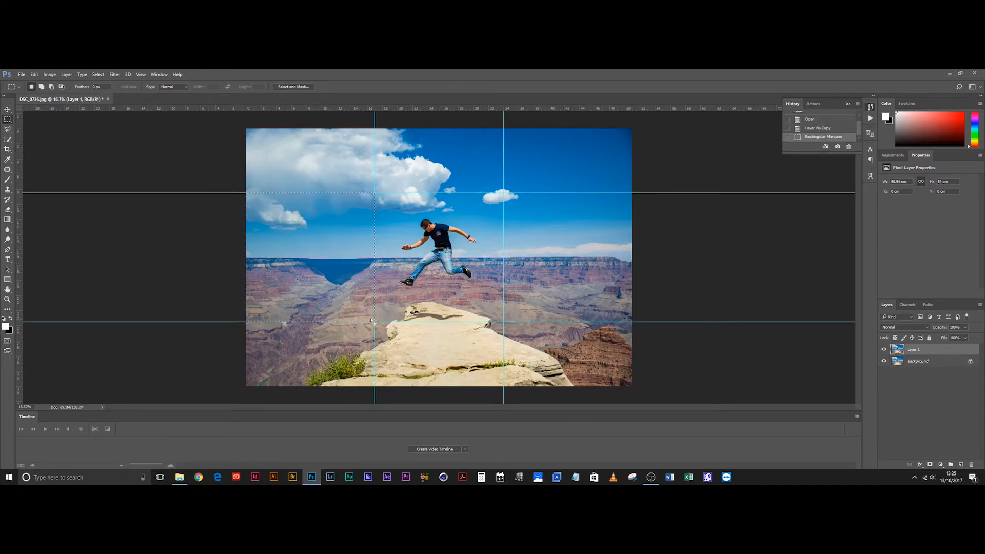
pyautogui.hotkey('ctrl', 'c')
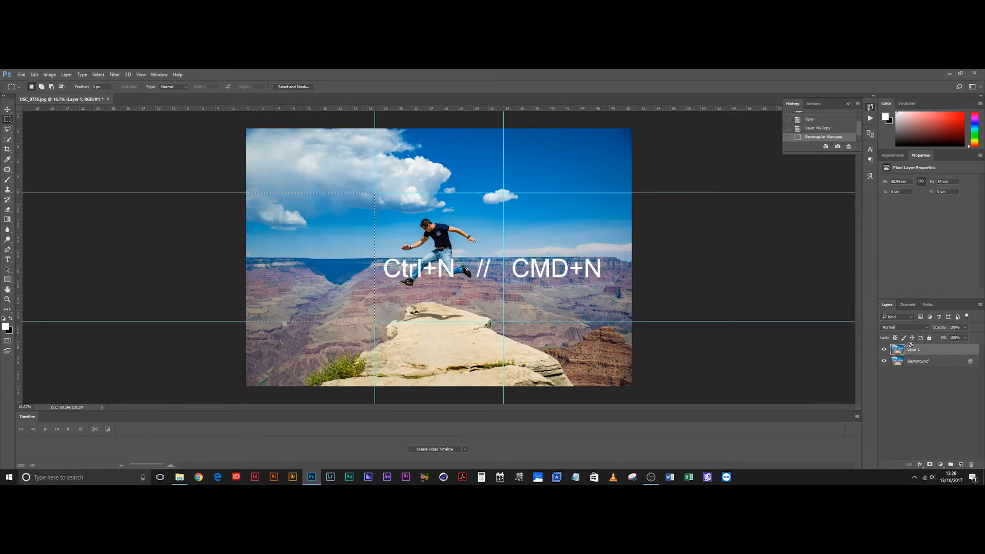
# Step: Create a new document from the Clipboard preset, 2008 x 2008 pixels at 300 ppi, and paste the copied square
pyautogui.hotkey('ctrl', 'n')
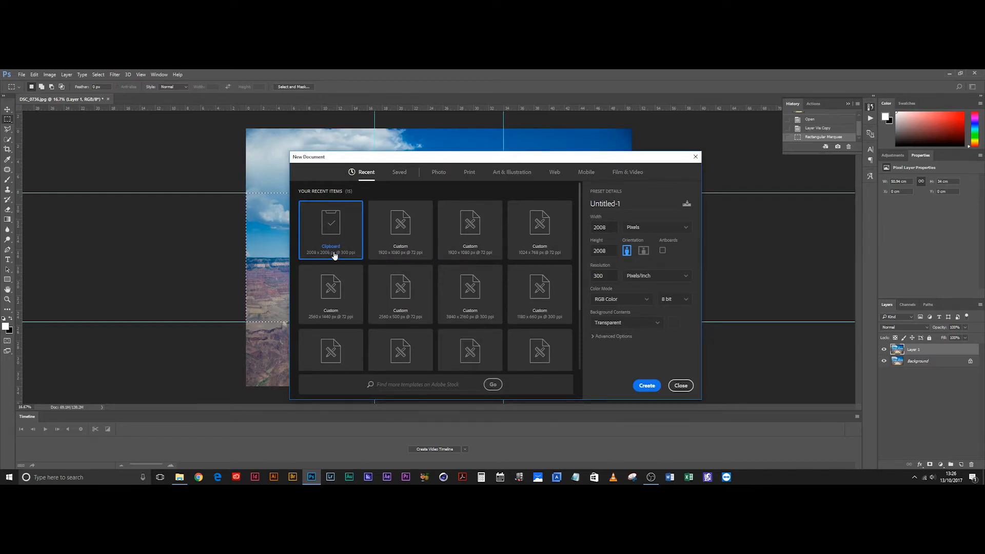
pyautogui.click(644, 389)
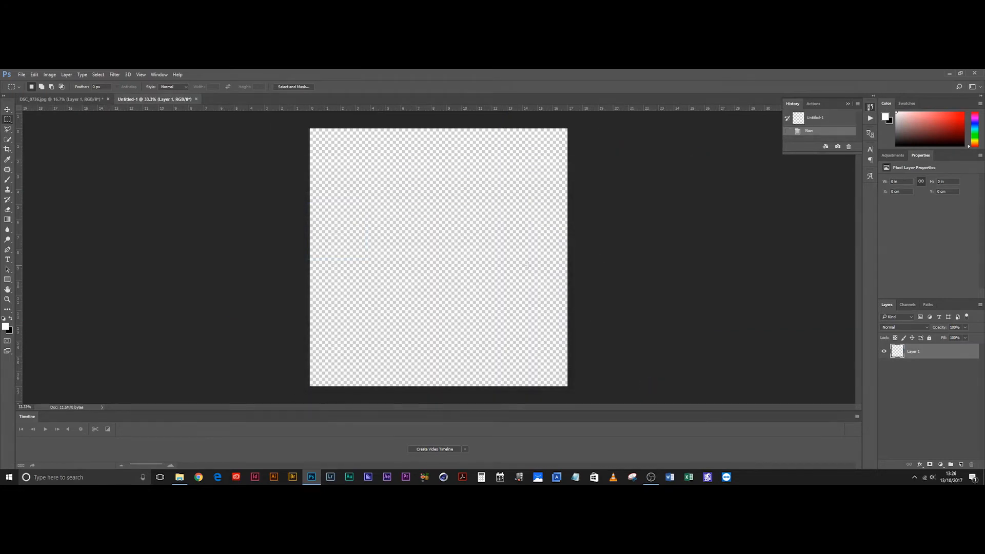
pyautogui.hotkey('ctrl', 'v')
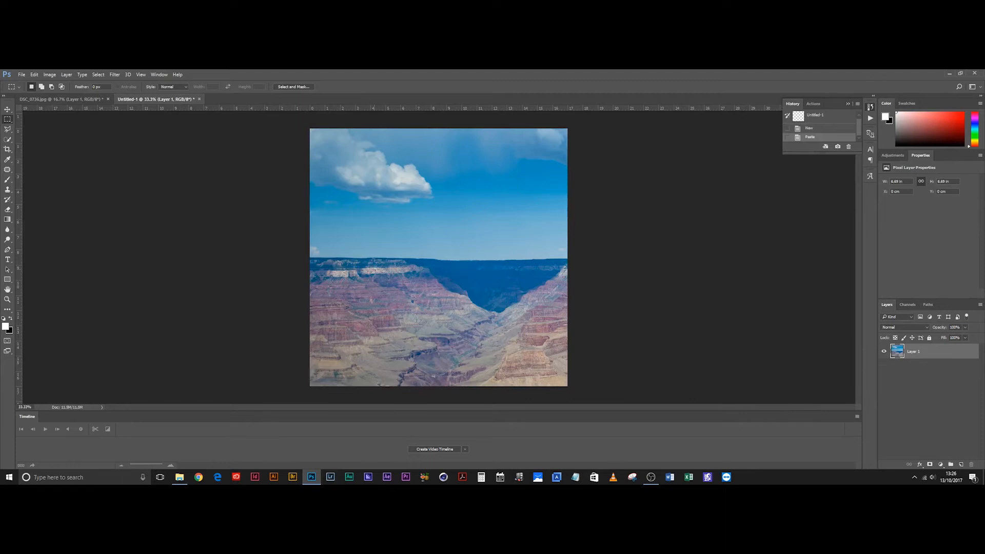
# Step: Save the square as a JPEG named "Grid 1" at quality 12 in the Slideshow Tutorial folder, and close Untitled-1 without saving changes
pyautogui.hotkey('ctrl', 's')
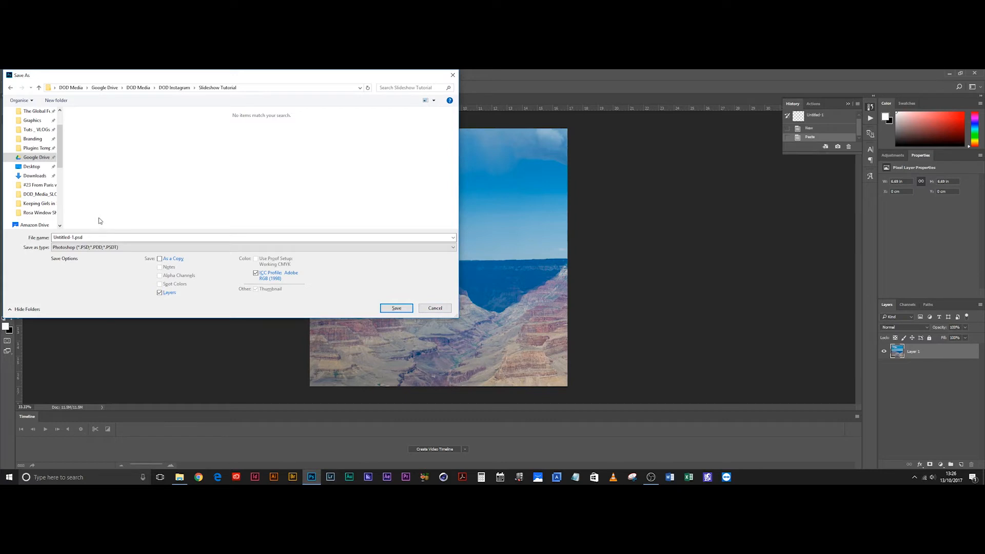
pyautogui.click(101, 248)
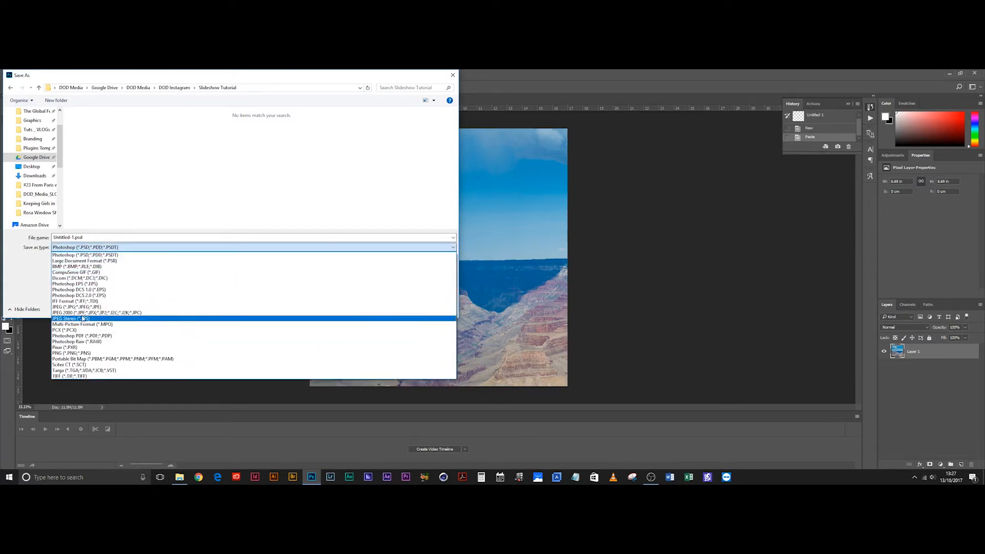
pyautogui.click(83, 307)
pyautogui.doubleClick(76, 237)
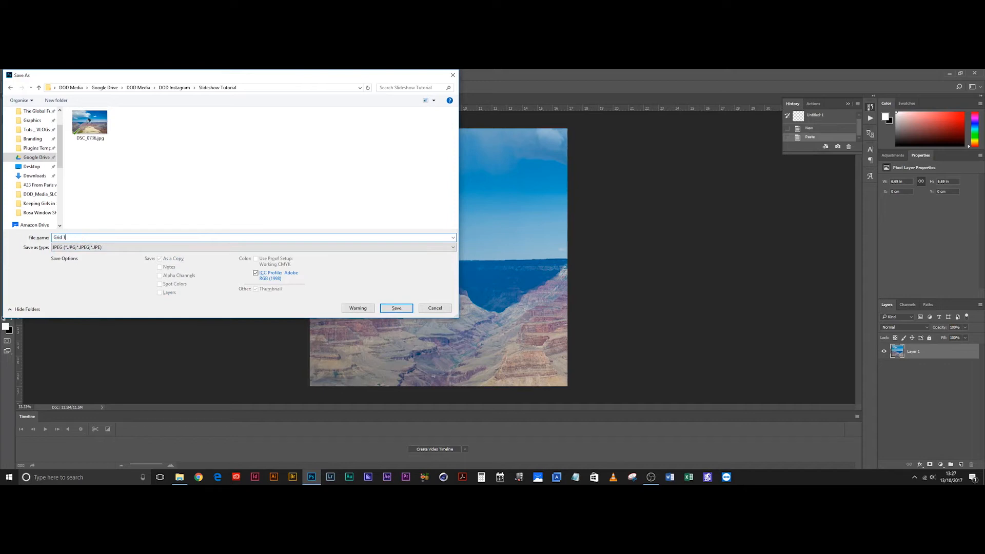
pyautogui.click(403, 311)
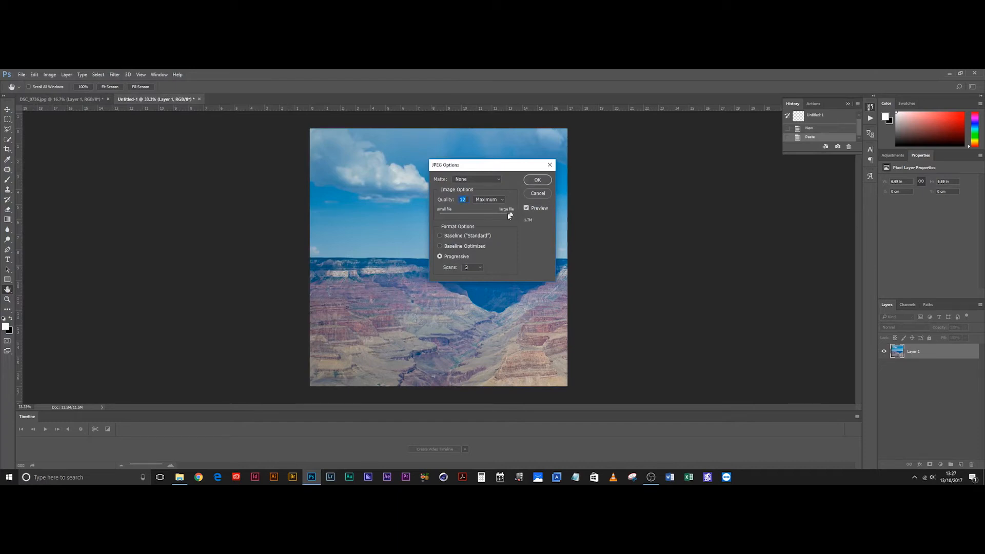
pyautogui.click(537, 180)
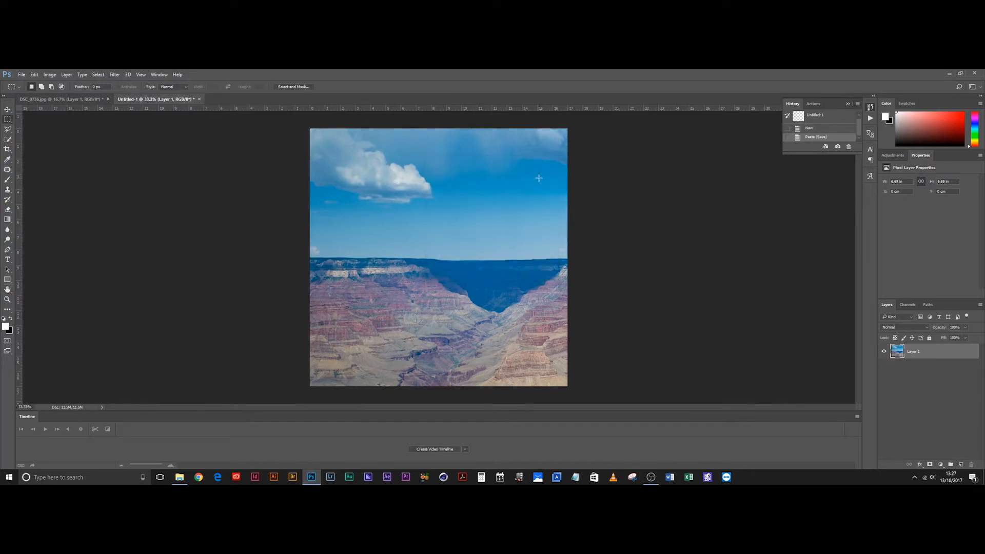
pyautogui.click(200, 99)
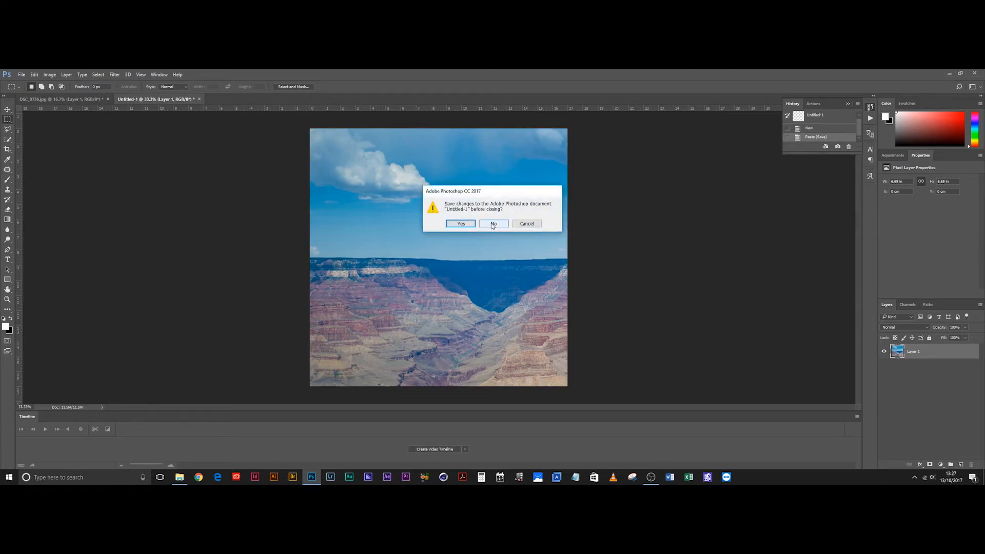
pyautogui.click(492, 224)
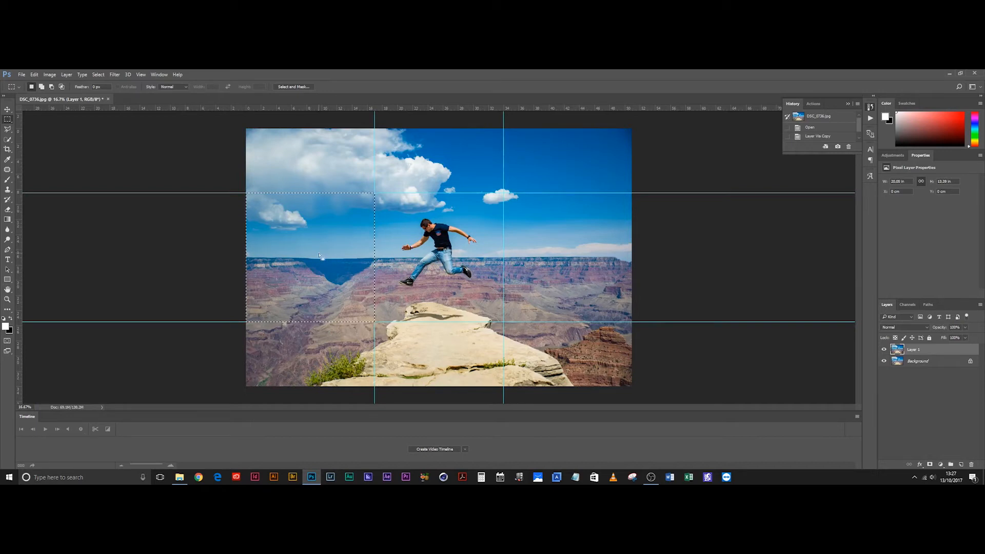
# Step: Move the square selection onto the photo's middle square between the guides, copy it, and paste it into a new Clipboard-sized document
pyautogui.moveTo(318, 248); pyautogui.dragTo(442, 248)
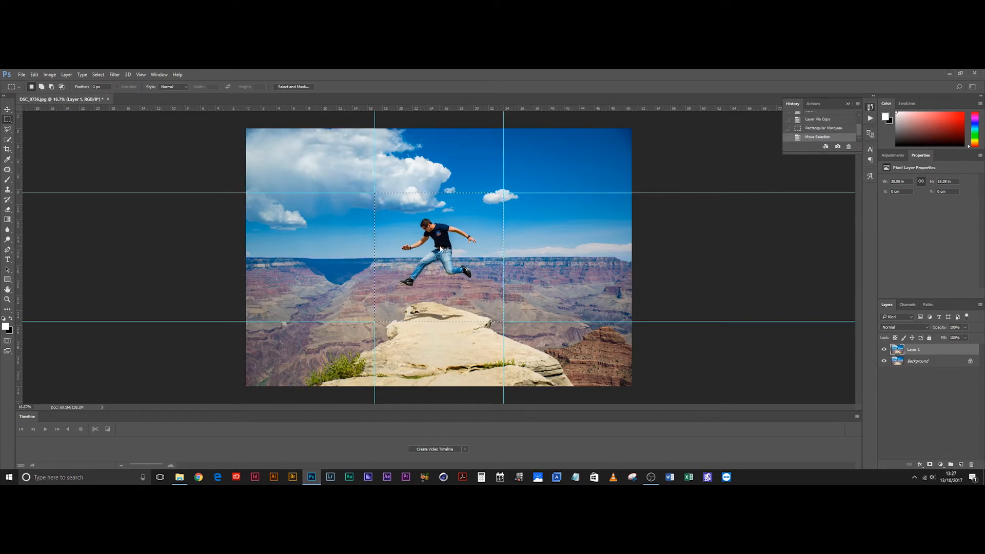
pyautogui.hotkey('ctrl', 'n')
pyautogui.press('Return')
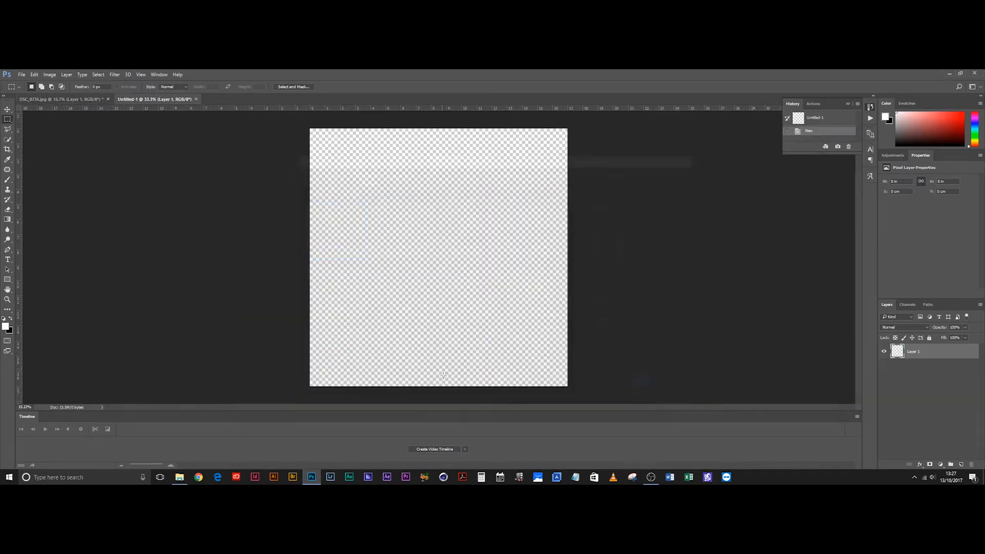
pyautogui.hotkey('ctrl', 'v')
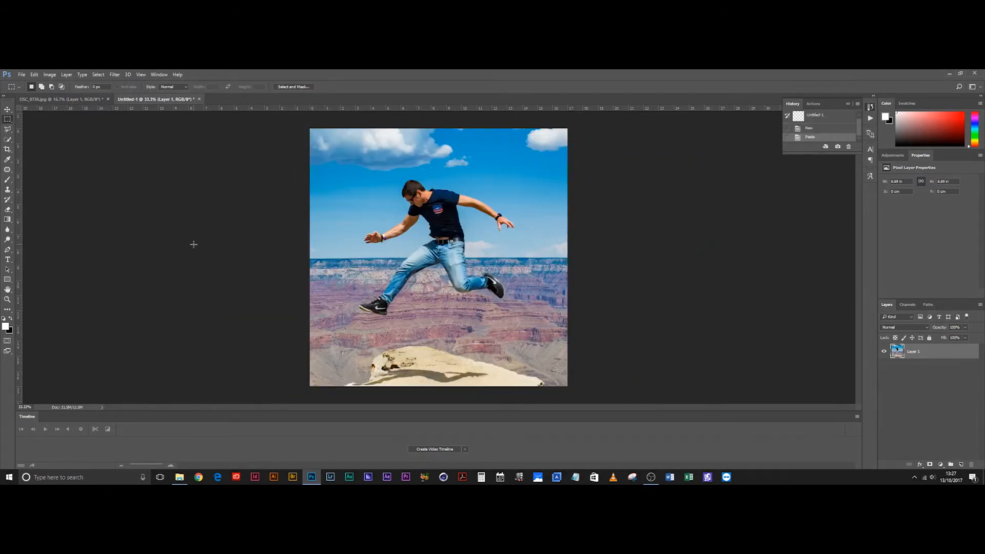
# Step: Save the middle square as a JPEG named "Grid 2" in the Slideshow Tutorial folder, and close Untitled-1 without saving changes
pyautogui.hotkey('ctrl', 's')
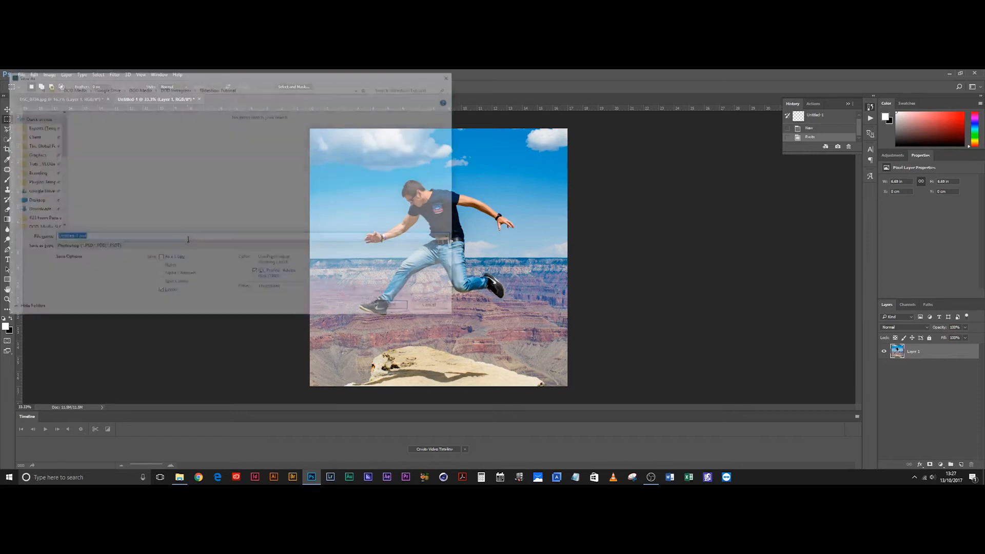
pyautogui.click(112, 248)
pyautogui.click(100, 306)
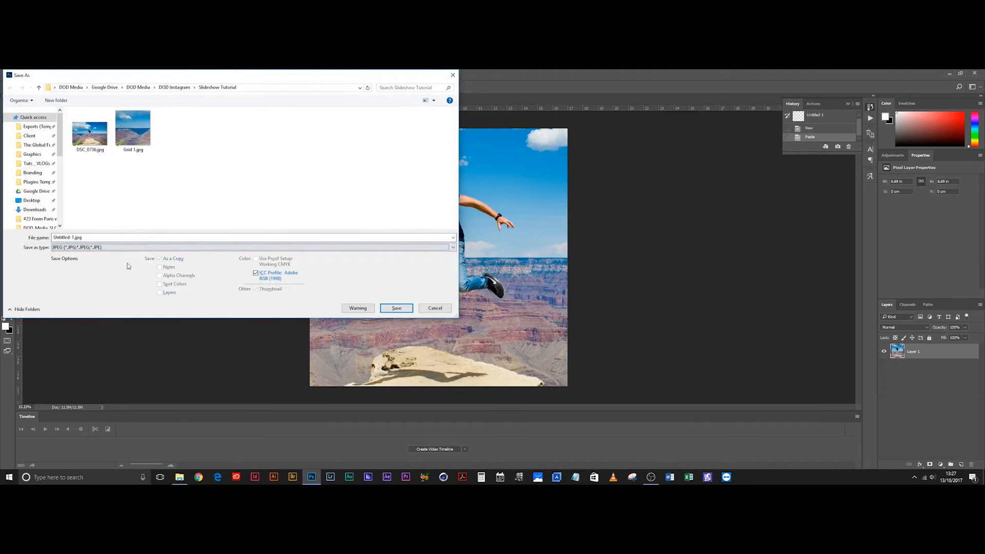
pyautogui.doubleClick(77, 238)
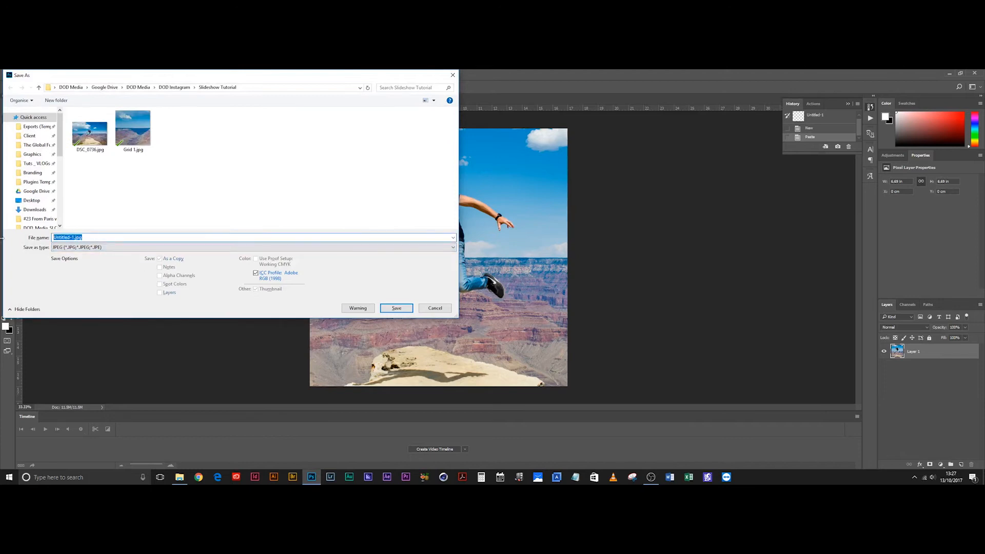
pyautogui.write('Grid ')
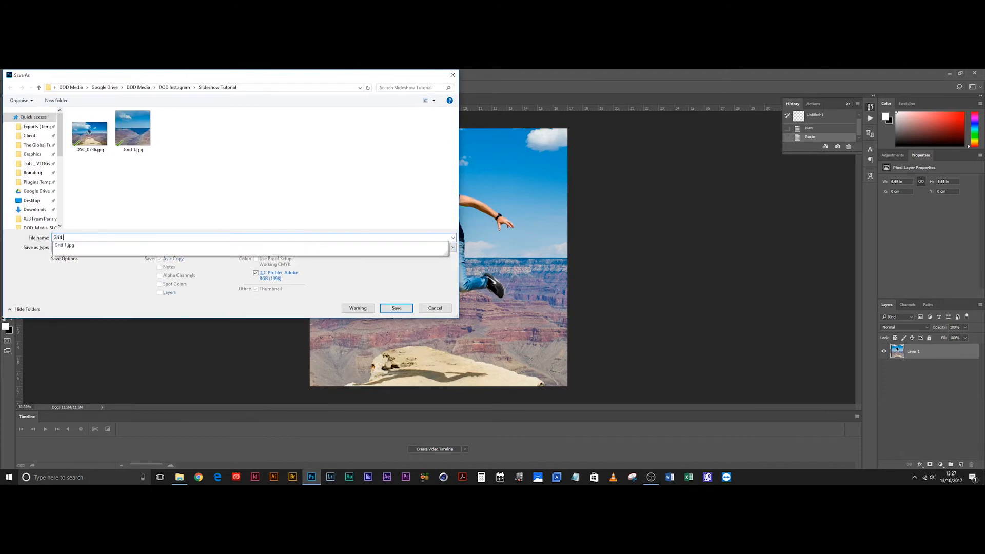
pyautogui.write('2')
pyautogui.click(387, 310)
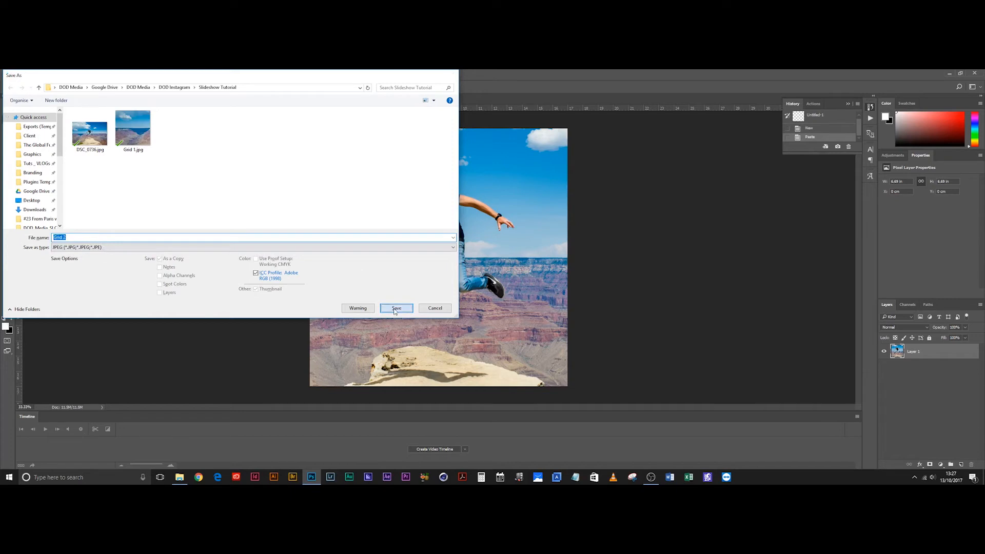
pyautogui.click(538, 179)
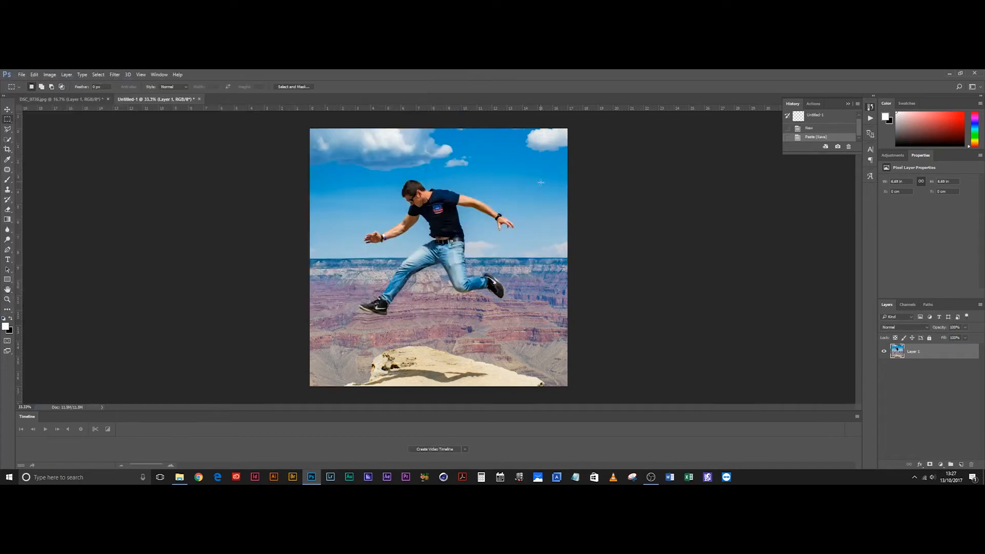
pyautogui.click(198, 99)
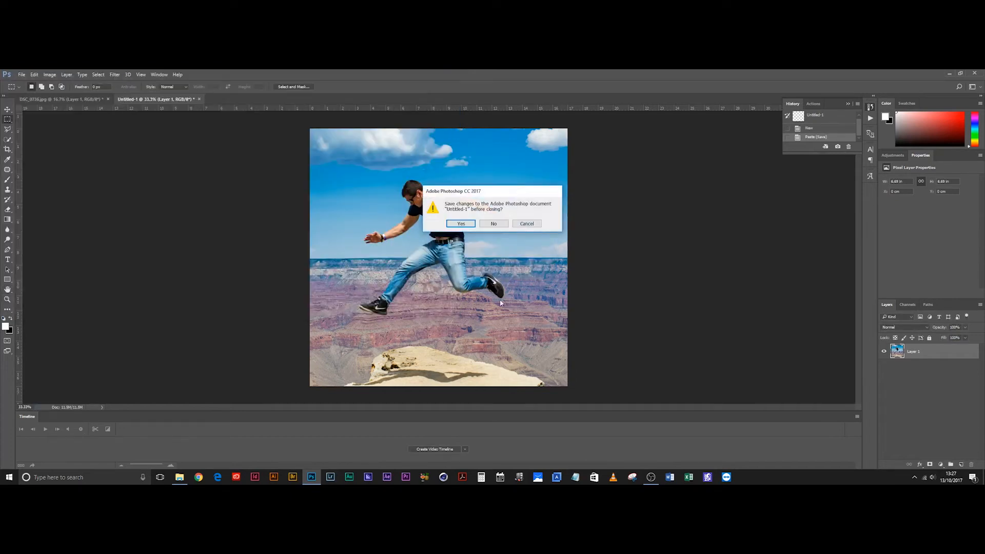
pyautogui.click(493, 224)
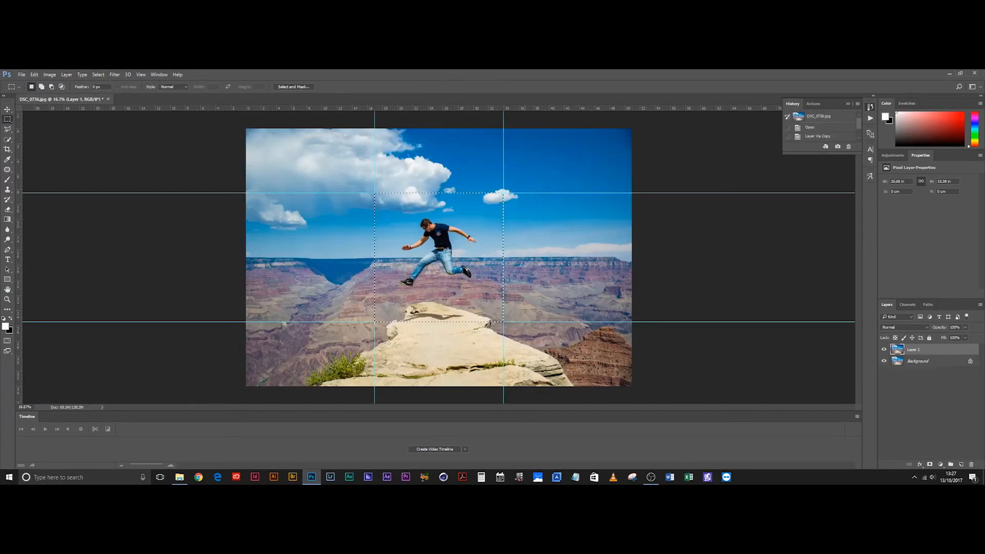
# Step: Move the selection onto the photo's right square, copy it, and paste it into a new Clipboard-preset document of 2000 x 2008 pixels at 300 ppi
pyautogui.moveTo(484, 271); pyautogui.dragTo(583, 258)
pyautogui.hotkey('ctrl', '0')
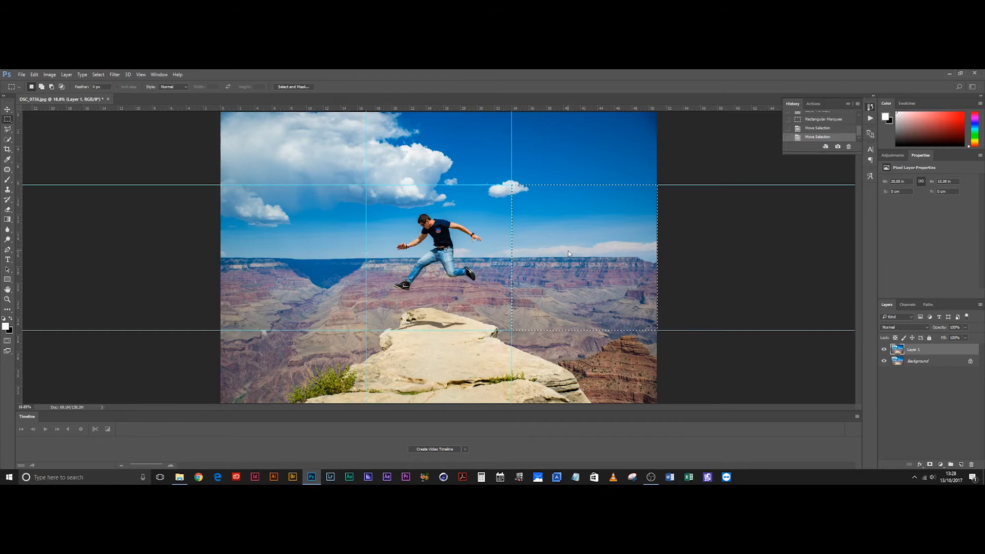
pyautogui.hotkey('ctrl', 'c')
pyautogui.hotkey('ctrl', 'n')
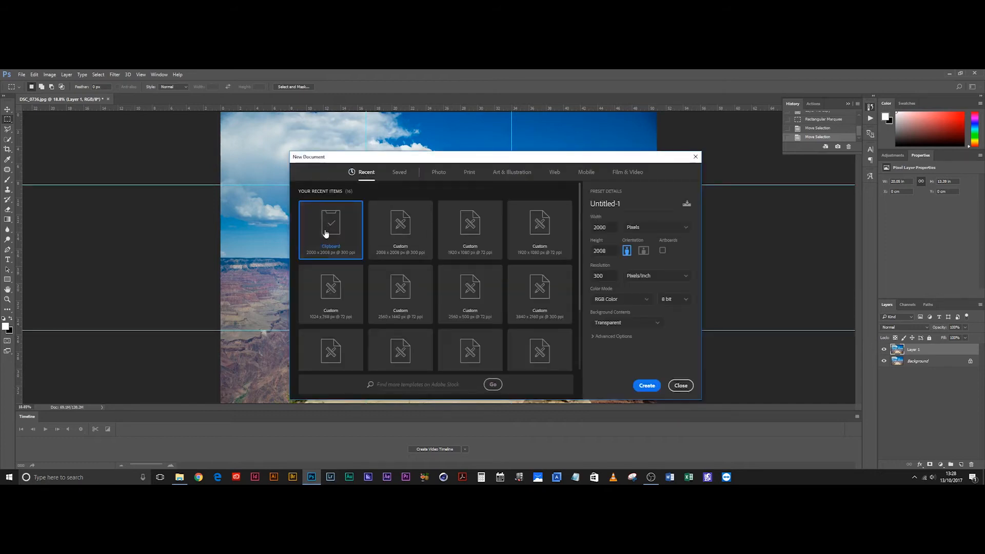
pyautogui.press('Return')
pyautogui.hotkey('ctrl', 'v')
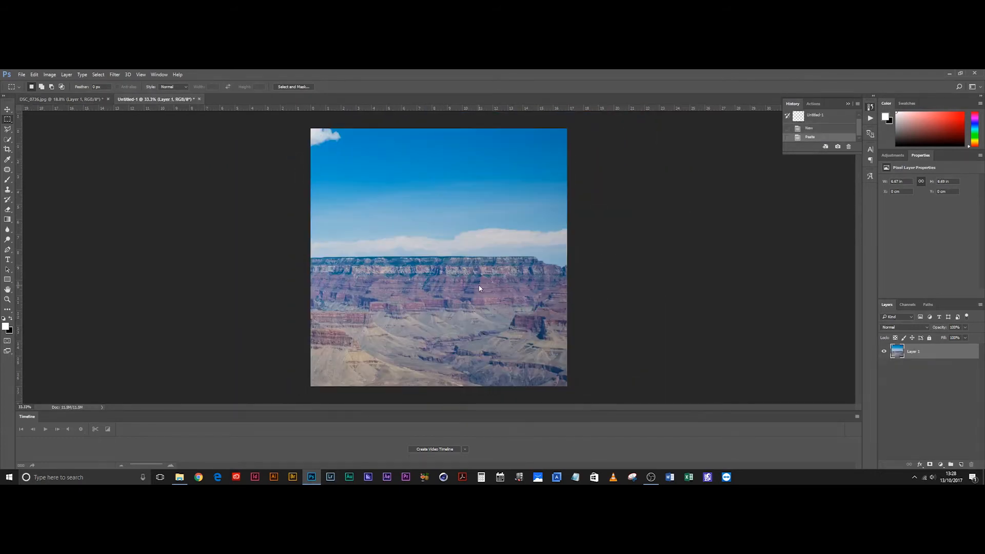
# Step: Save the right square as a JPEG named "Grid 3" at quality 12, and close Untitled-1 without saving changes
pyautogui.hotkey('ctrl', 's')
pyautogui.write('Grid 3')
pyautogui.click(105, 247)
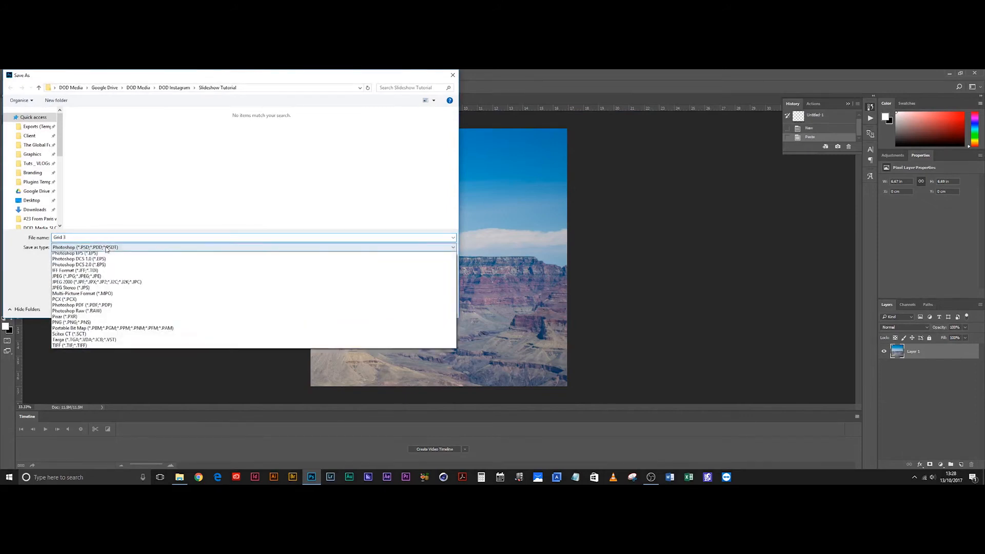
pyautogui.click(86, 304)
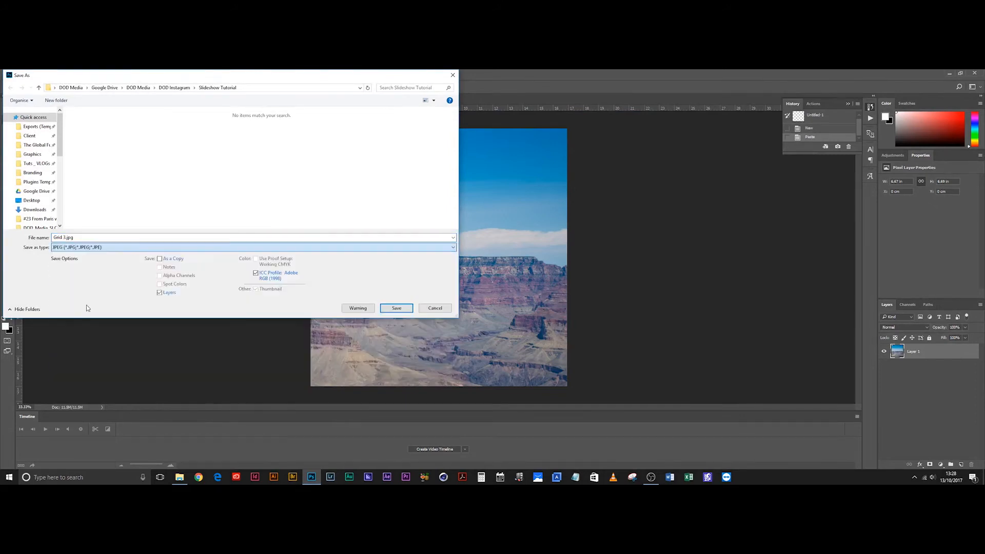
pyautogui.click(409, 310)
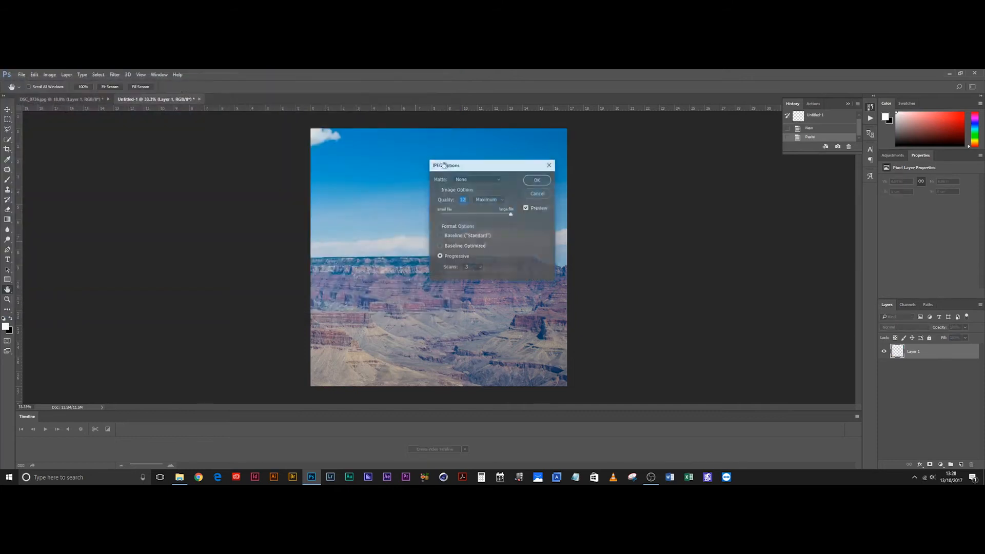
pyautogui.click(537, 180)
pyautogui.click(199, 99)
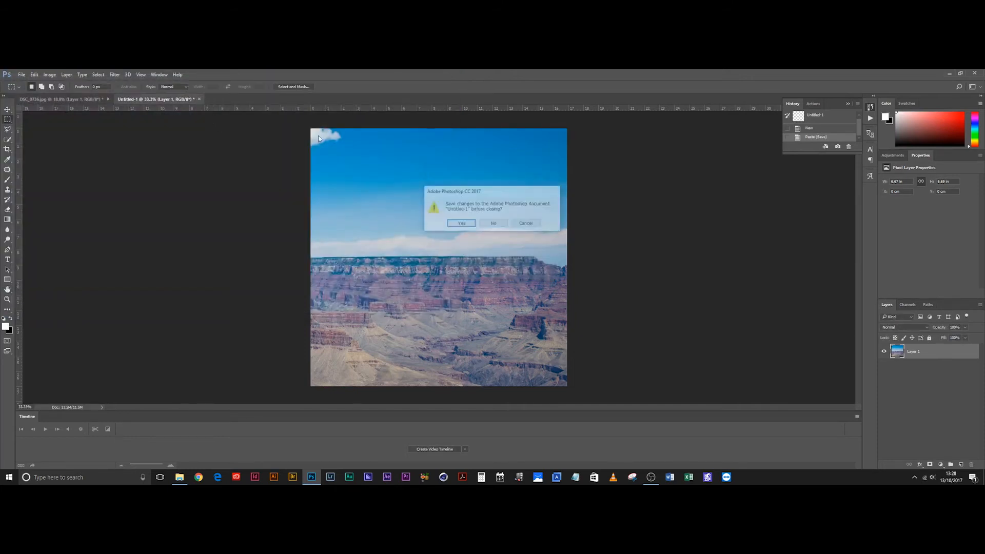
pyautogui.click(491, 224)
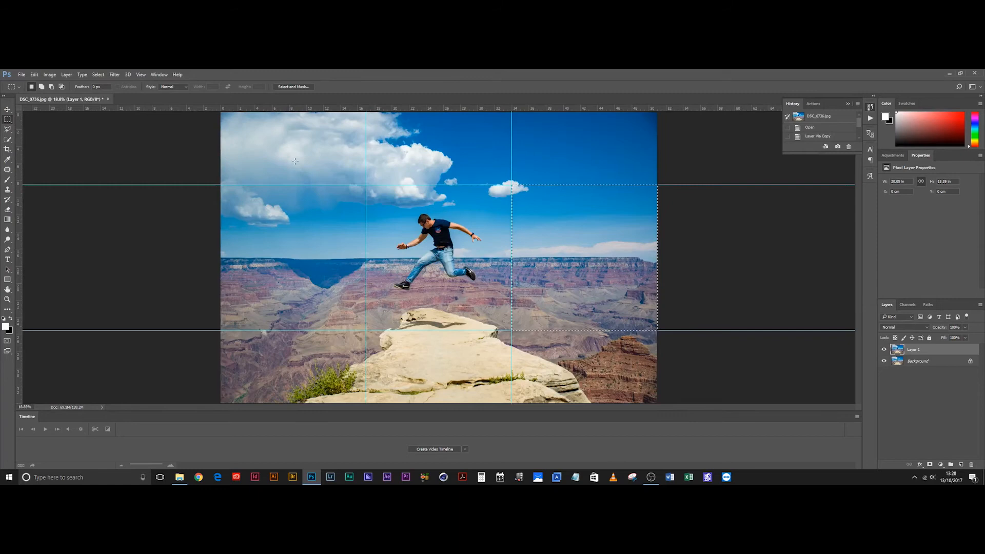
# Step: Quit Photoshop without saving changes to DSC_0736.jpg, and preview the exported Grid images from the Slideshow Tutorial folder
pyautogui.hotkey('ctrl', 'q')
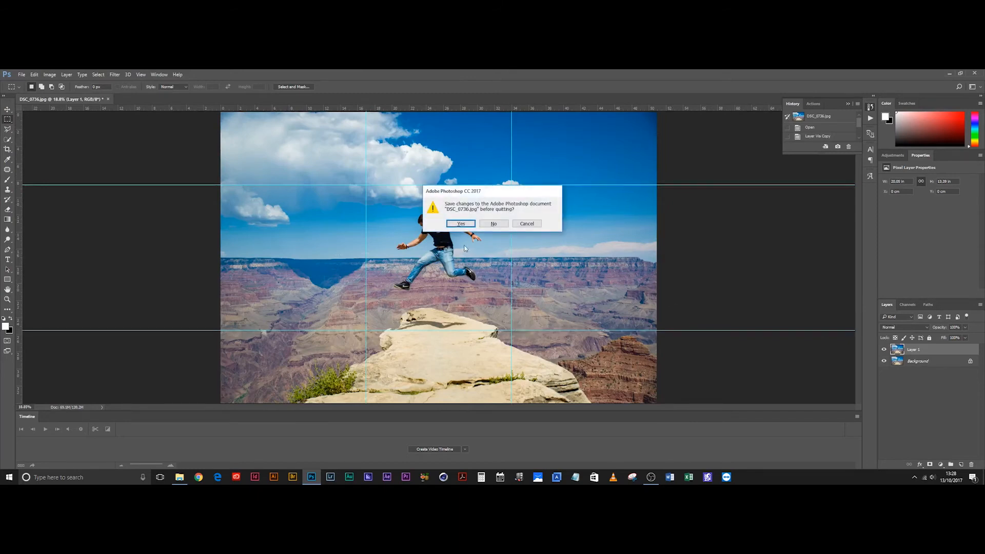
pyautogui.click(494, 224)
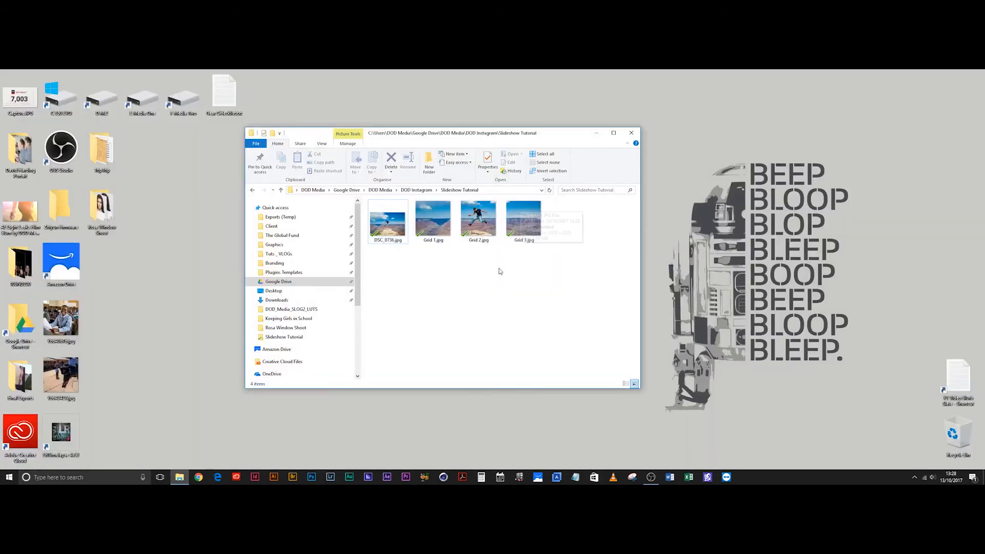
pyautogui.doubleClick(433, 218)
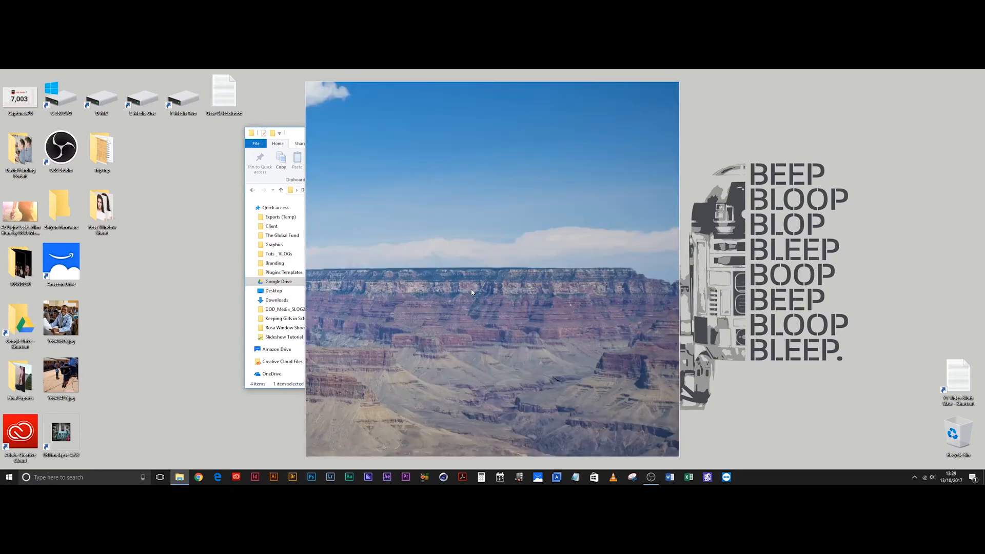
pyautogui.press('Escape')
pyautogui.click(468, 312)
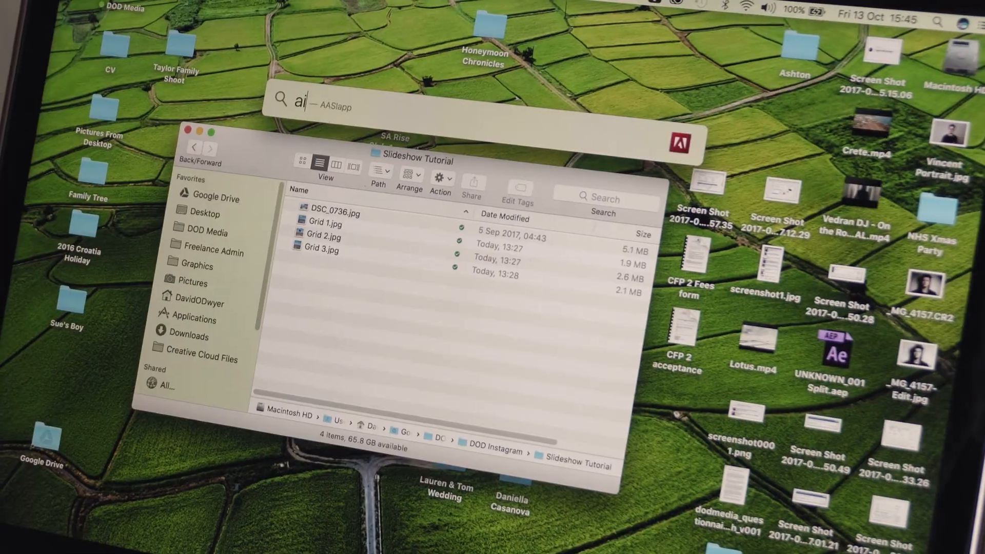
# Step: Open AirDrop on the Mac and share Grid 1.jpg, Grid 2.jpg and Grid 3.jpg to the phone, and close the Slideshow Tutorial folder in Windows
pyautogui.write('r')
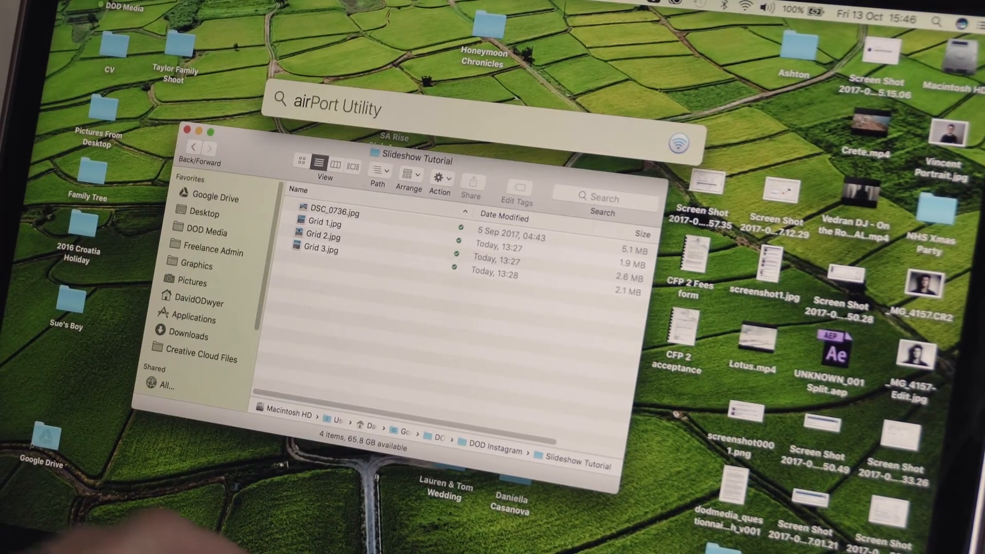
pyautogui.write('drop')
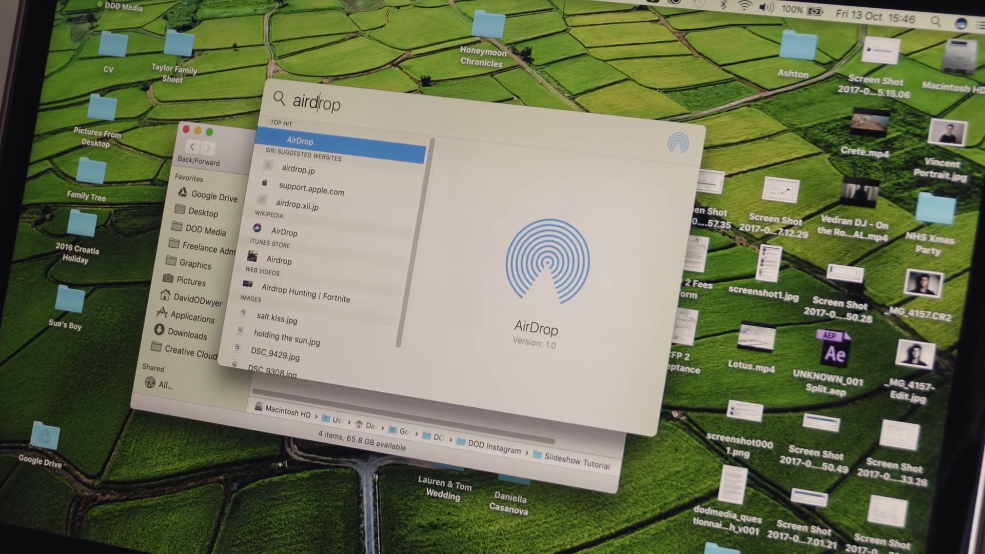
pyautogui.press('Return')
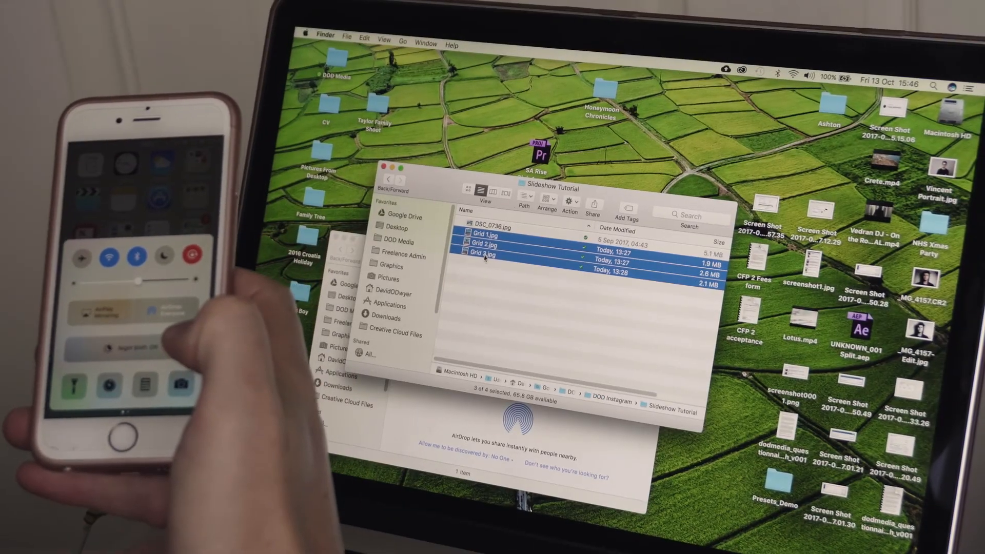
pyautogui.moveTo(483, 254); pyautogui.dragTo(533, 341)
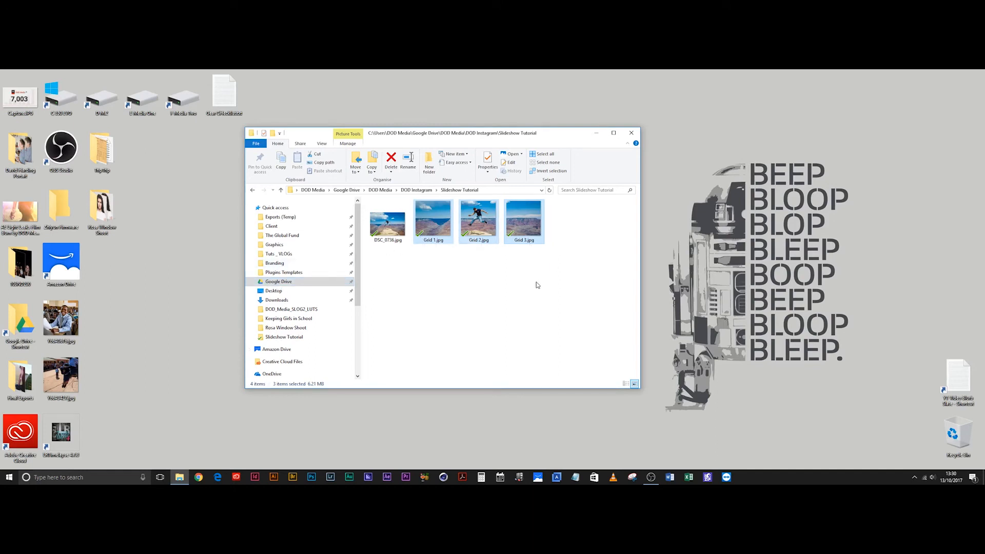
pyautogui.click(631, 131)
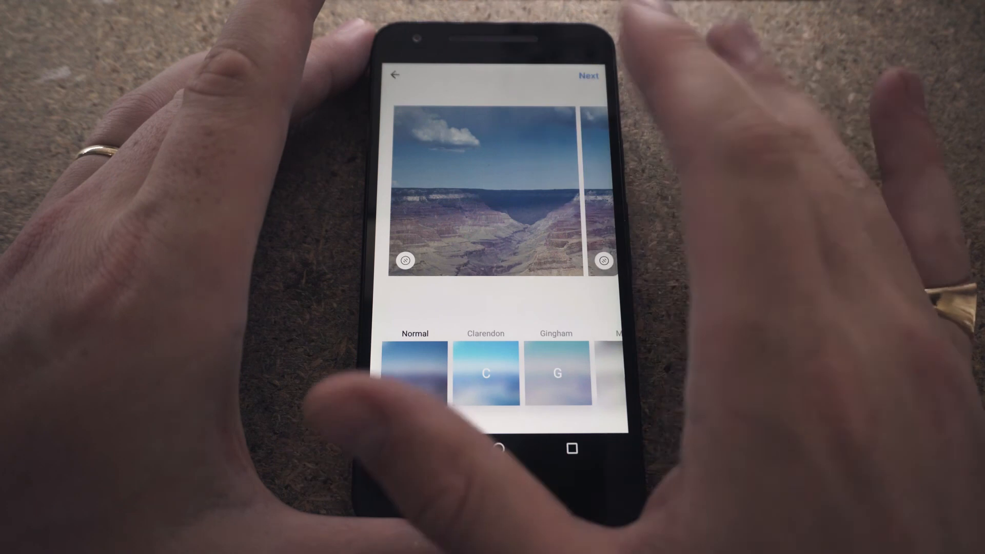
# Step: Keep the Normal filter on Instagram, caption the slideshow "Check out my new tutorial on how to post a panorama to Instagram!" plus the YouTube channel link, and share it
pyautogui.click(587, 76)
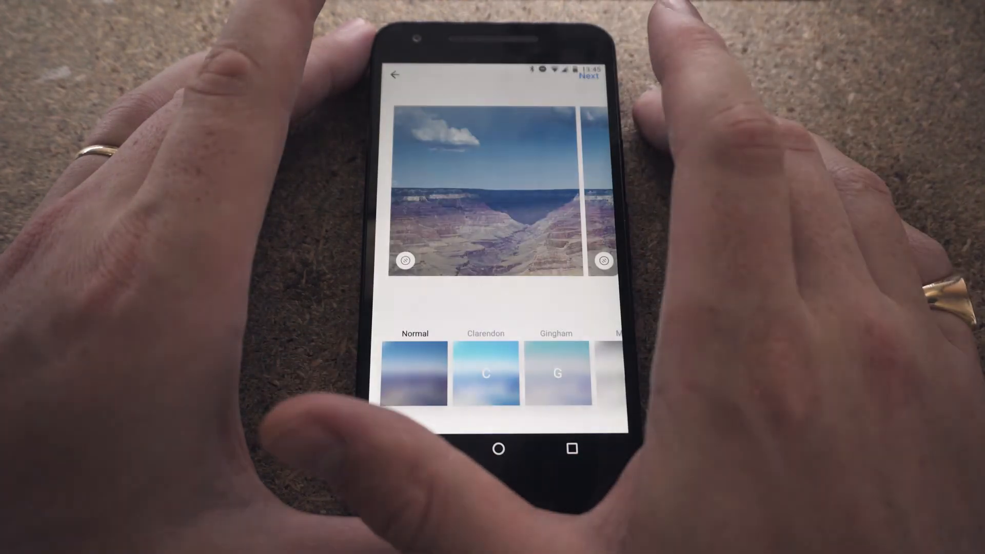
pyautogui.click(587, 76)
pyautogui.click(446, 116)
pyautogui.write('Check o')
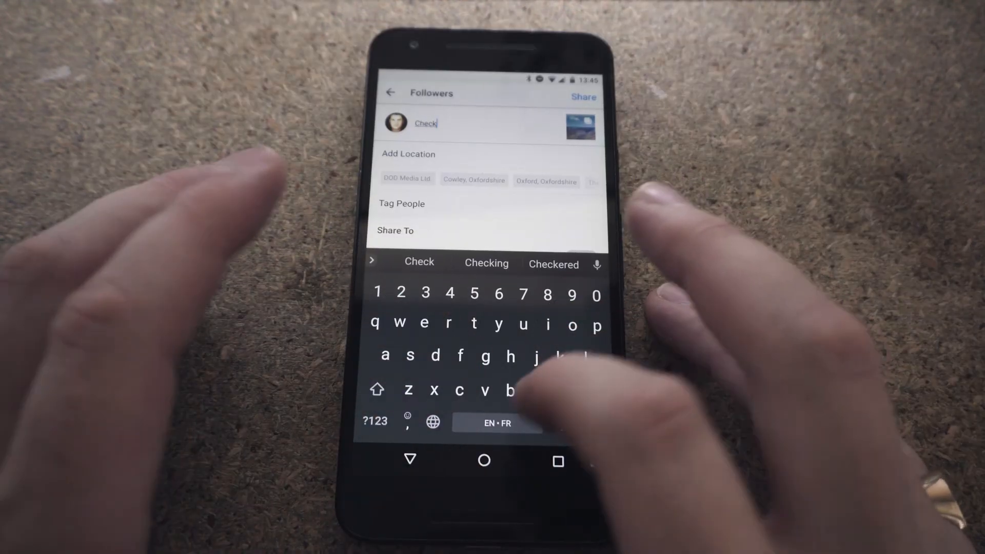
pyautogui.write('ut my new tutorial on how to post a panorama to Instagram! YouTube.com/davidodwyermedia')
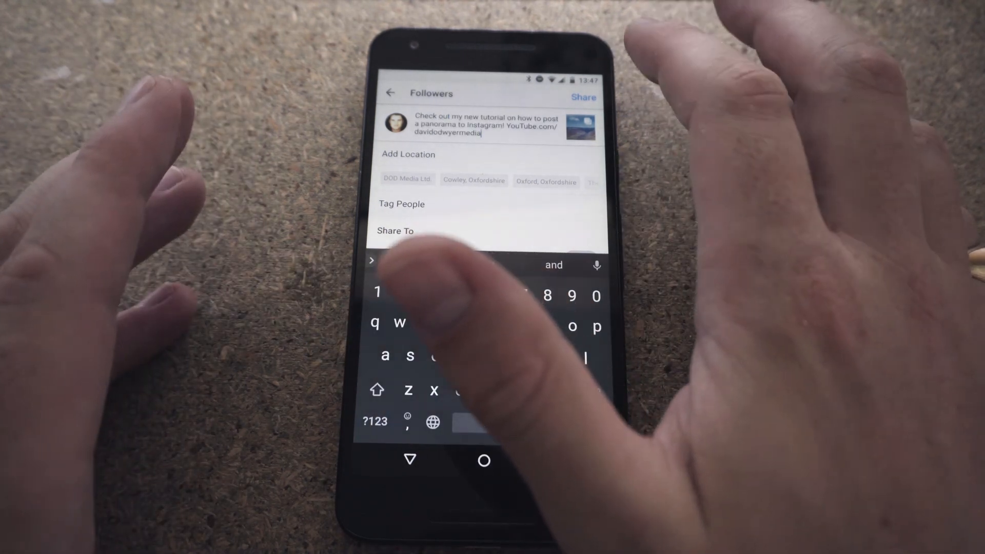
pyautogui.click(583, 97)
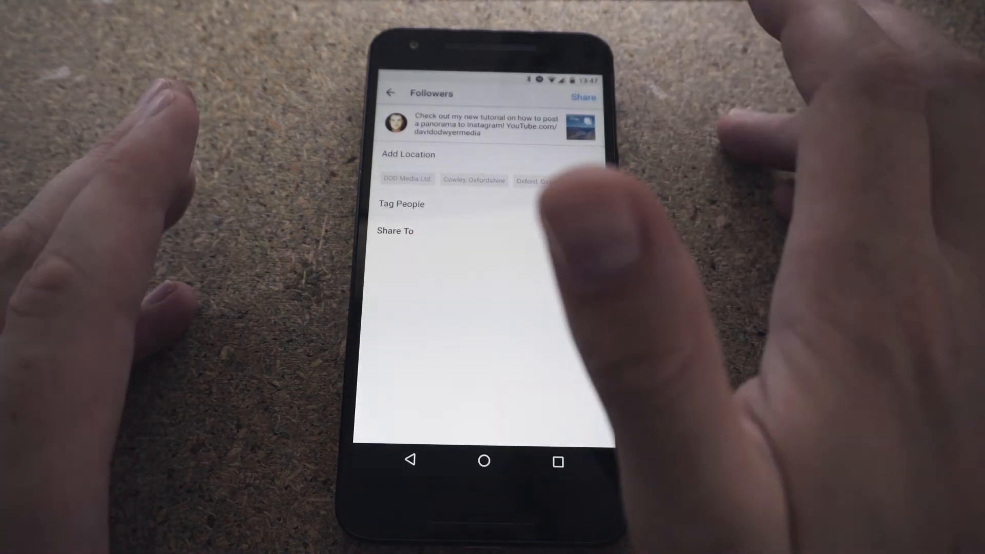